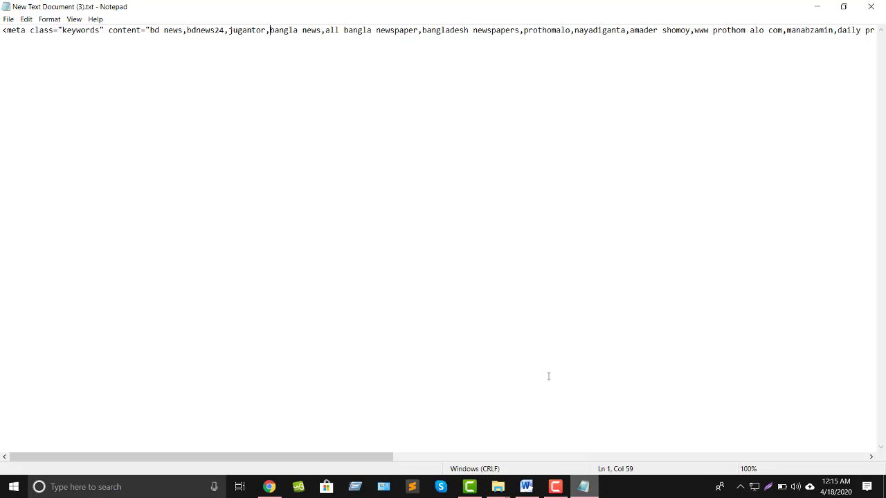
- Select the full keywords meta tag in the text document and switch to the nobobangla.com WordPress dashboard in Chrome
key(shift+End)
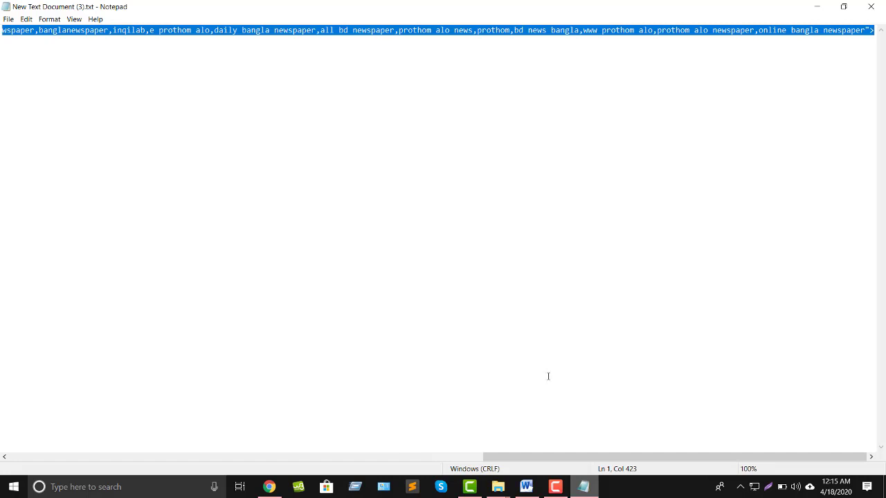
click(817, 7)
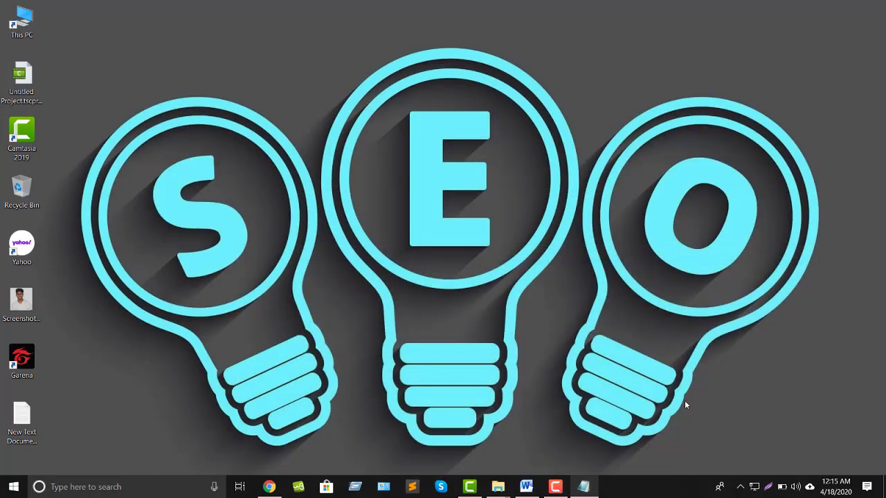
click(269, 486)
click(206, 10)
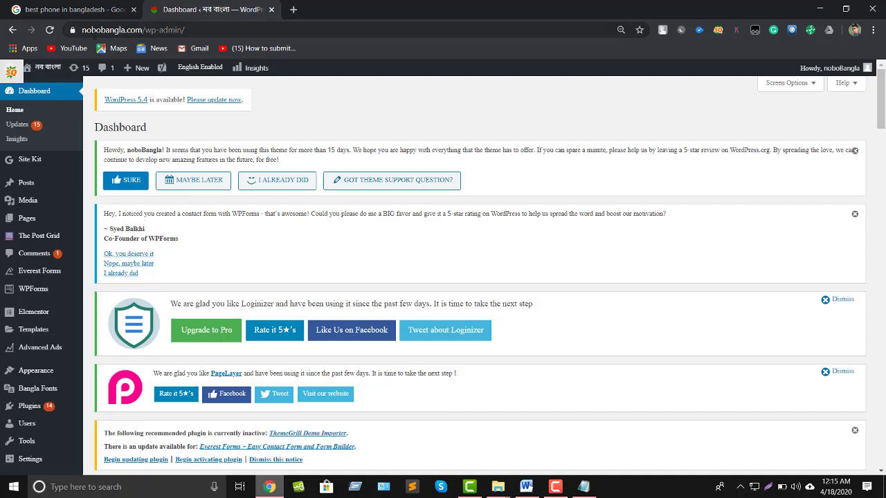
click(338, 31)
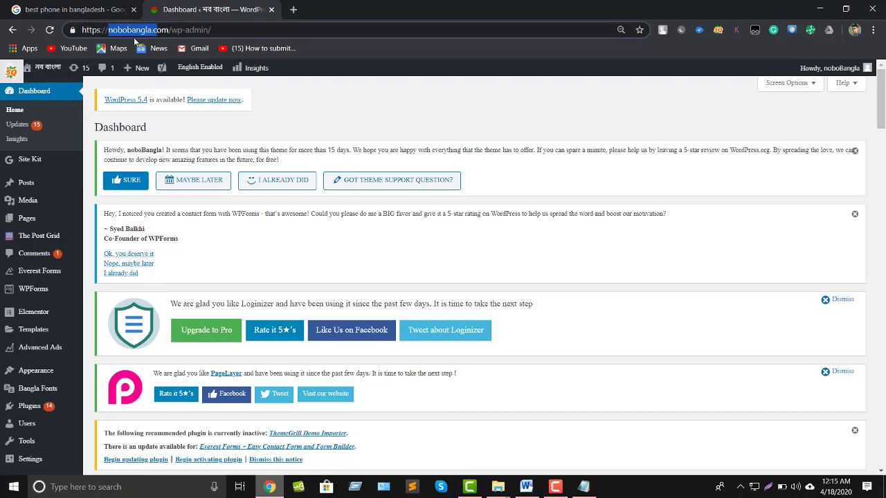
click(338, 35)
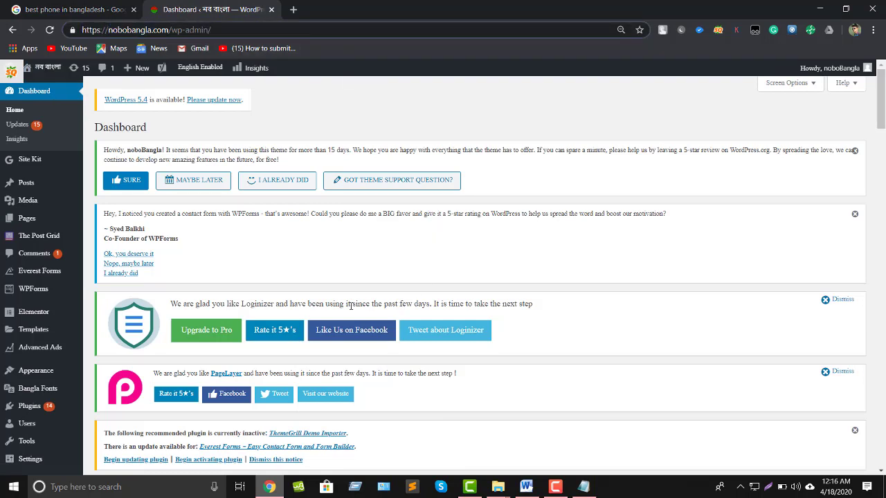
- Go to the site's plugins and open the page for adding a new plugin
scroll(350, 306, down, 3)
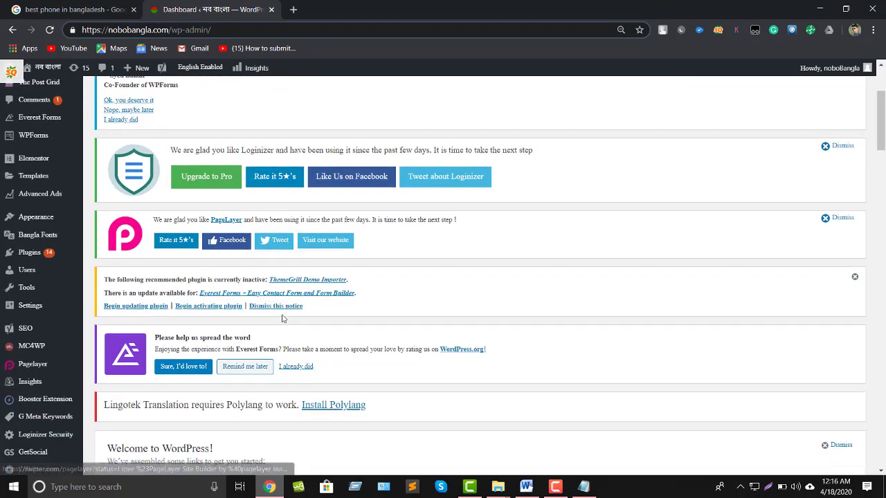
scroll(313, 320, down, 1)
key(F5)
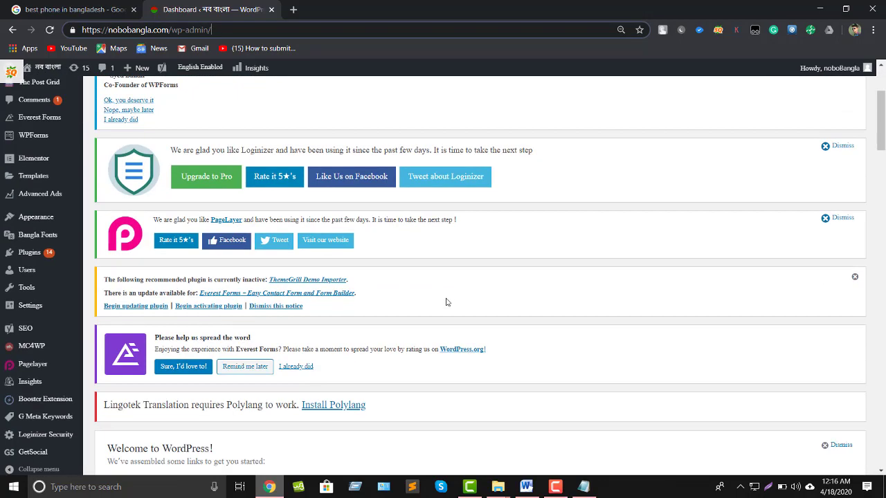
scroll(429, 305, down, 1)
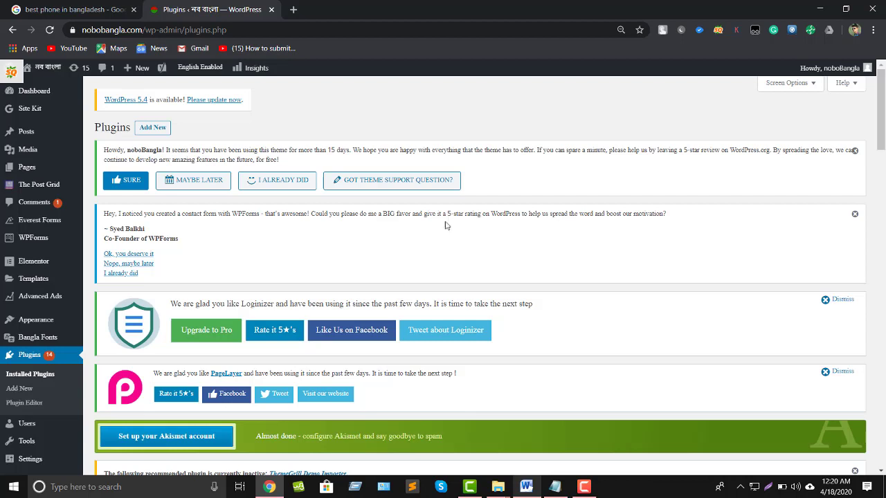
click(154, 130)
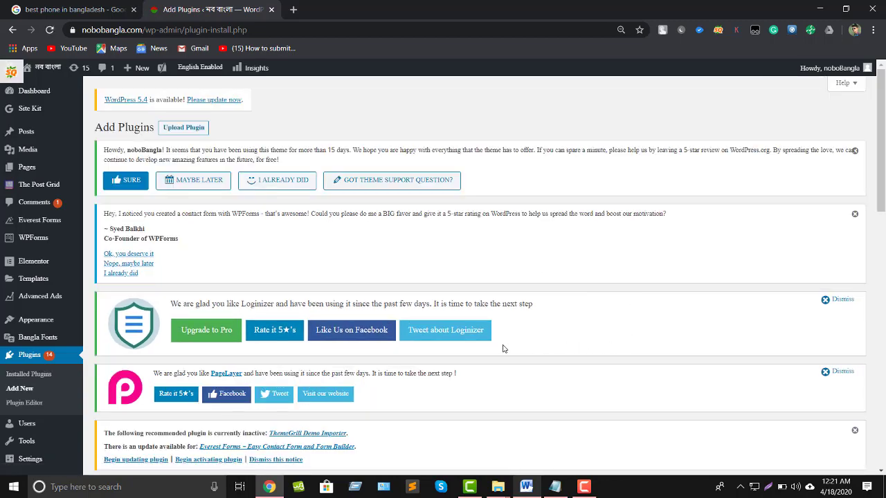
- Search the plugin directory for "insert header and footer"
scroll(560, 332, down, 5)
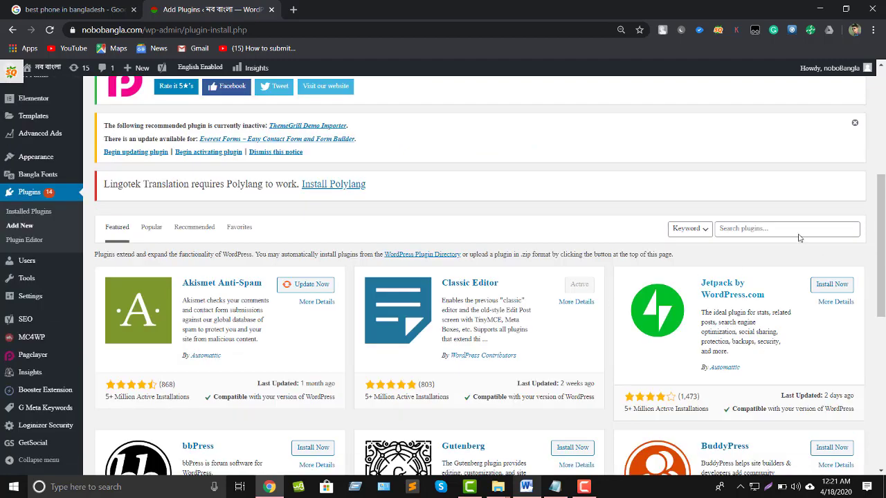
click(739, 229)
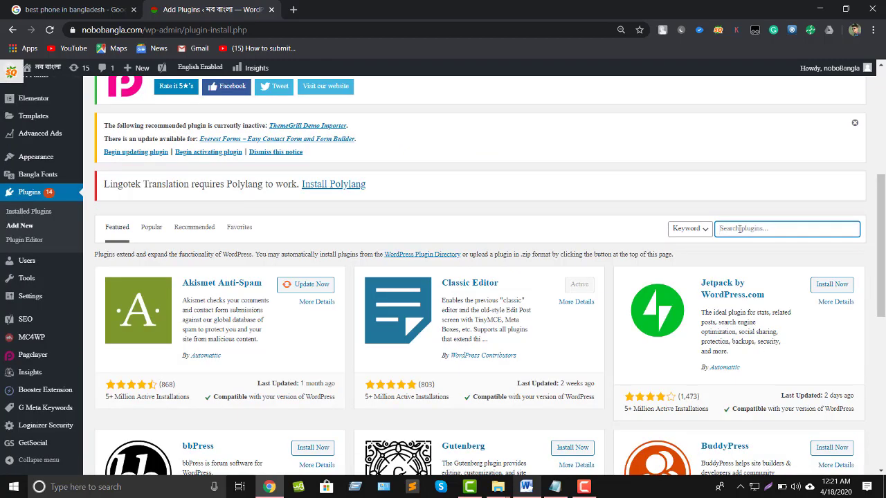
text(insert header a)
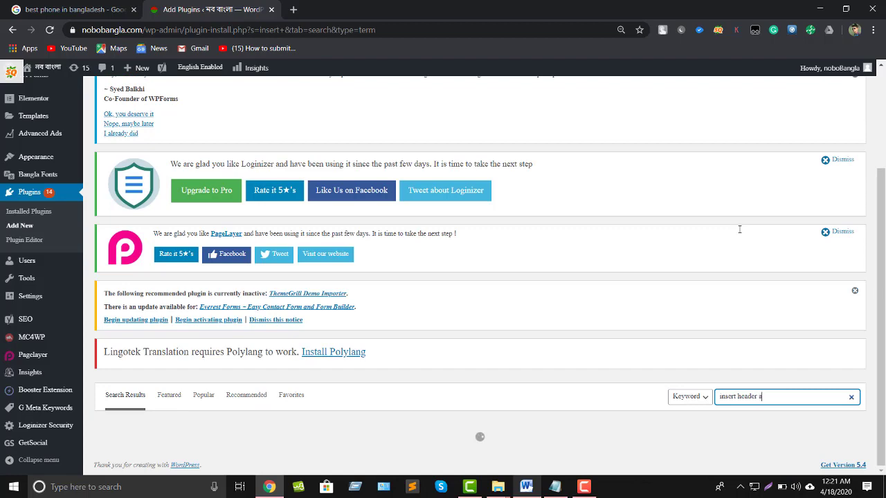
text(nd foote)
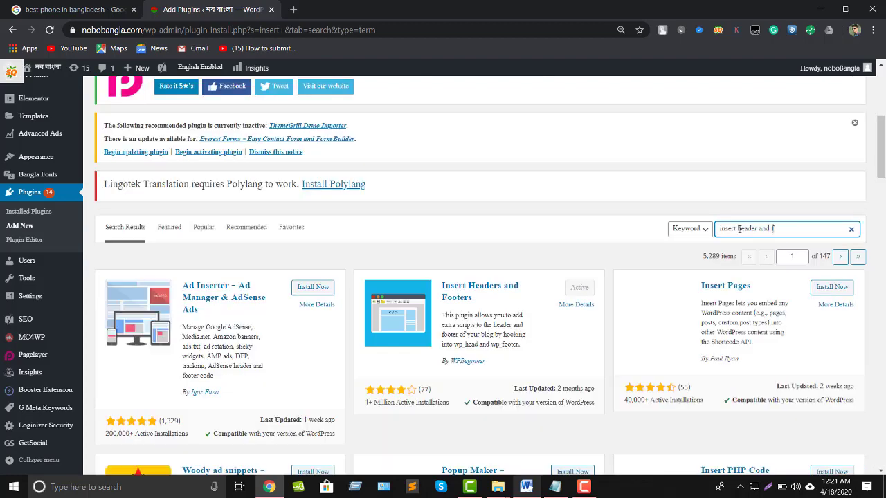
text(r)
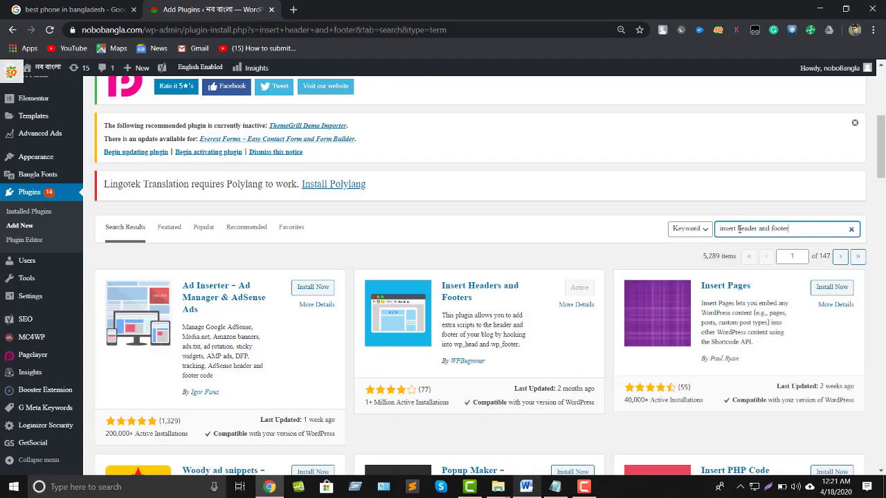
scroll(764, 370, down, 3)
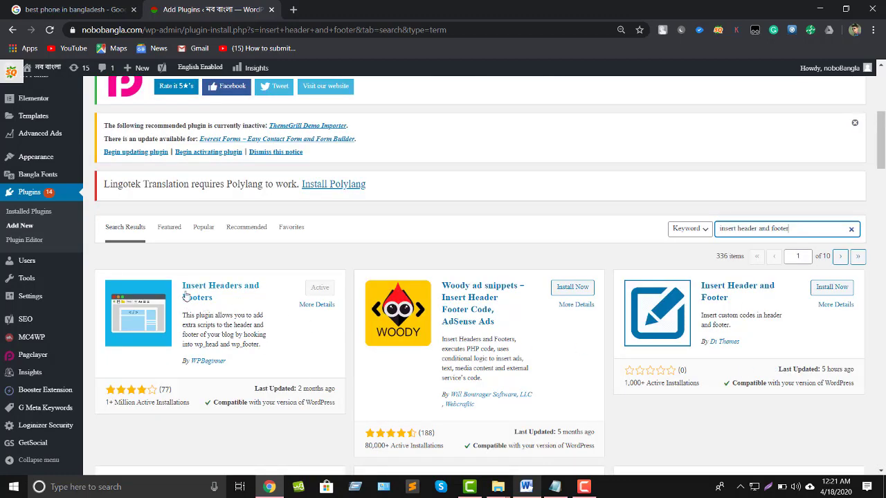
- Open the settings page of the Insert Headers and Footers plugin and go to its script fields
drag(192, 290, 222, 300)
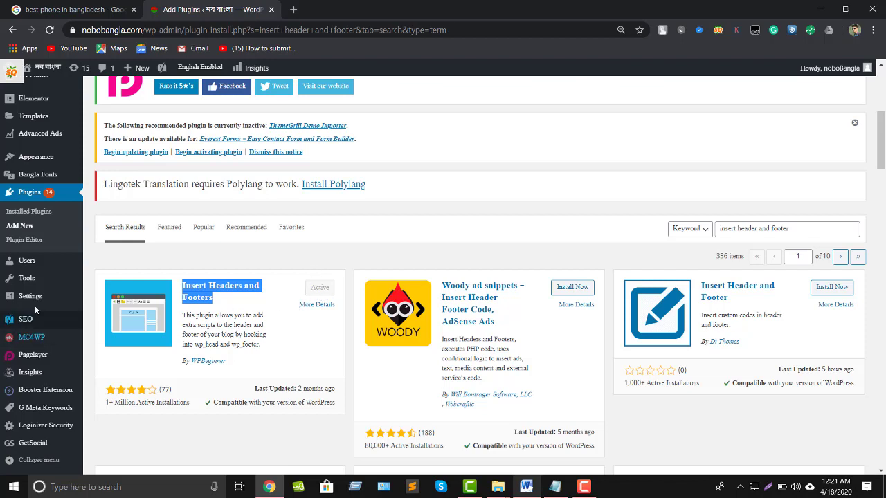
mouse_move(35, 304)
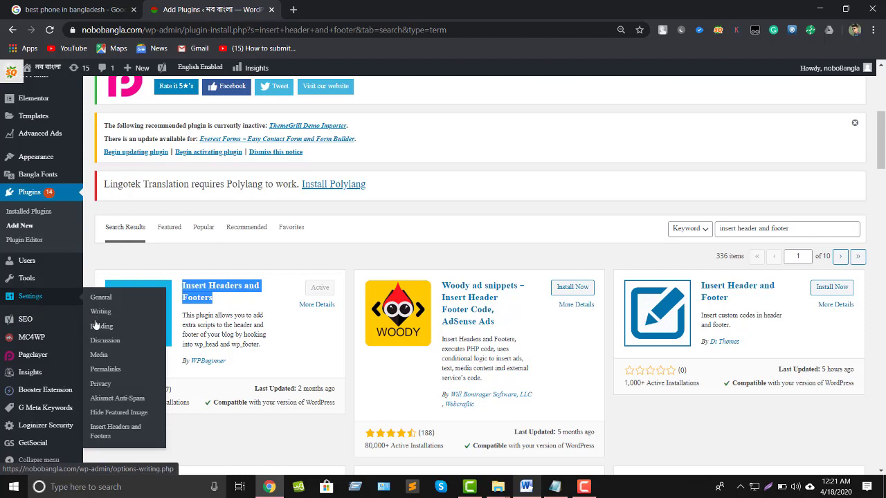
click(107, 431)
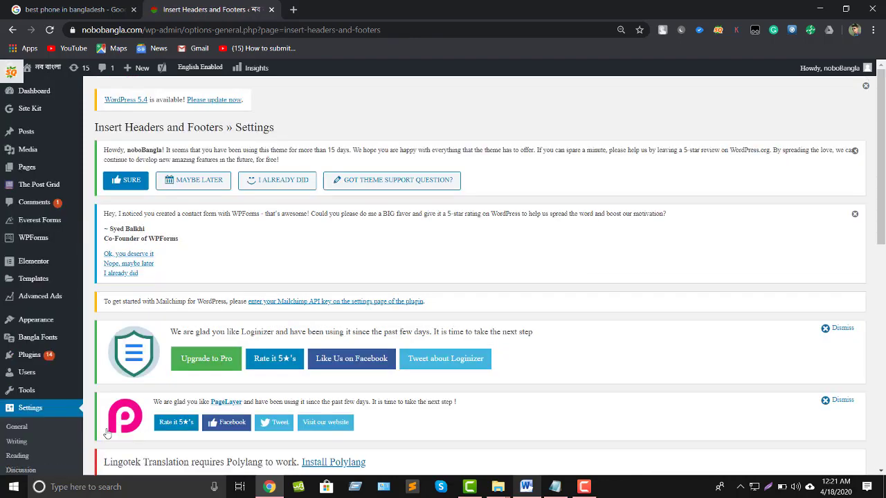
scroll(314, 231, down, 5)
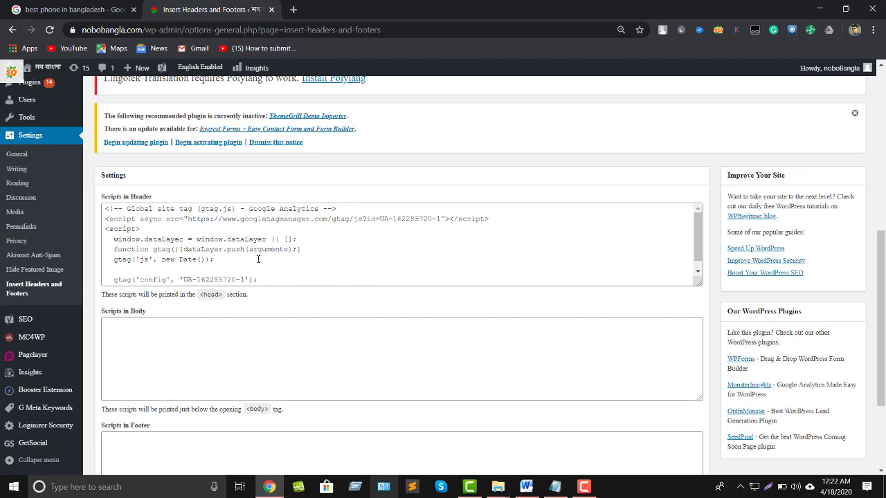
- Delete the entire Google Analytics script from the Scripts in Header field
shift+click(99, 222)
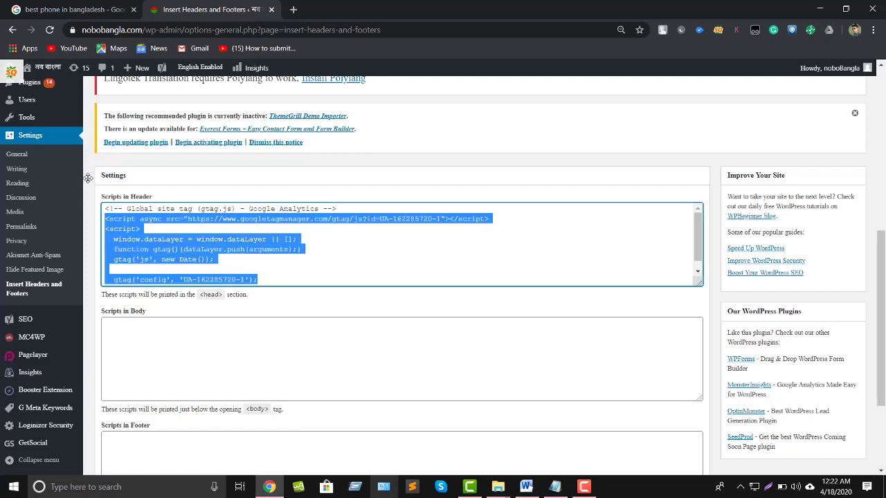
shift+click(146, 179)
key(BackSpace)
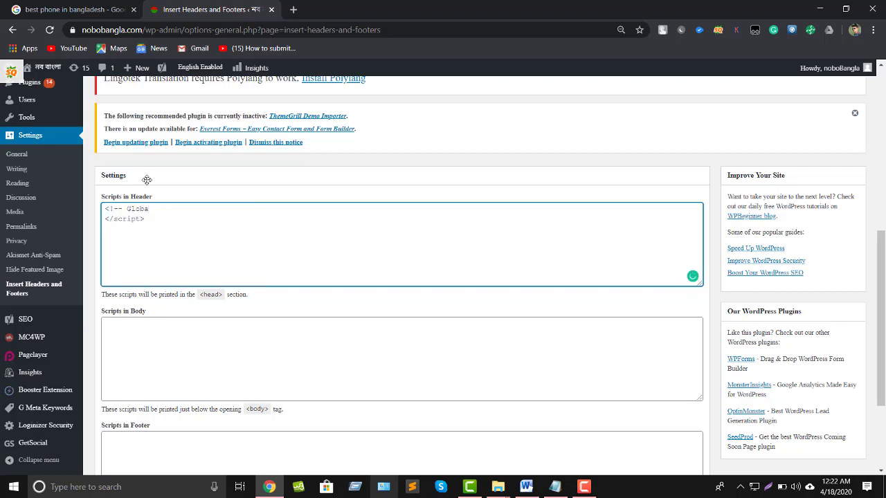
key(ctrl+a)
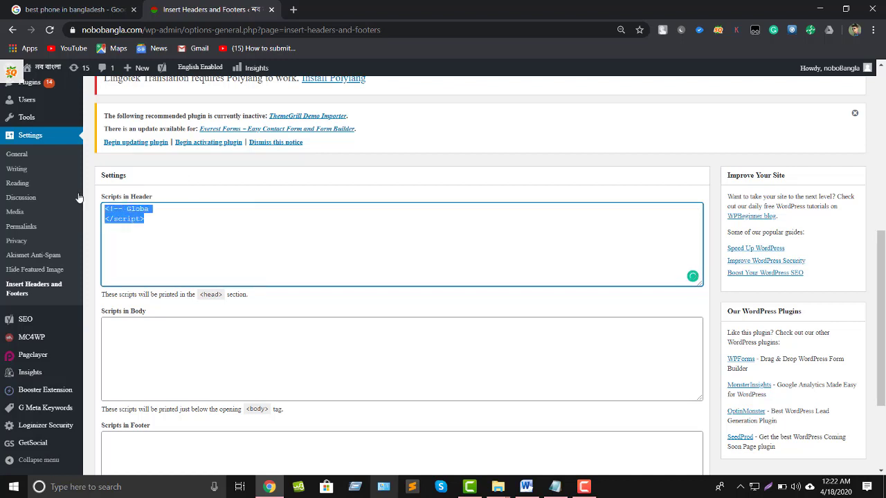
key(BackSpace)
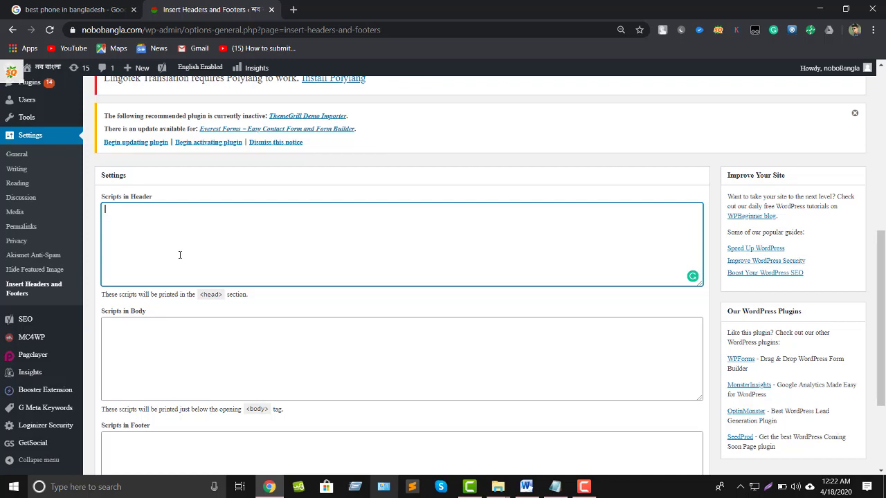
- Paste the keywords meta tag, from "bd news,bdnews24,jugantor" through "online bangla newspaper", into Scripts in Header, leaving the body and footer scripts empty
text(<meta class="keywords" content="bd news,bdnews24,jugantor,bangla news,all bangla newspaper,bangladesh newspapers,prothomalo,nayadiganta,amader shomoy,www prothom alo com,manabzamin,daily prothom alo,prothom alo com,all bangladeshi newspaper,banglanewspaper,inqilab,e prothom alo,daily bangla newspaper,all bd newspaper,prothom alo news,prothom,bd news bangla,www prothom alo,prothom alo newspaper,online bangla newspaper">)
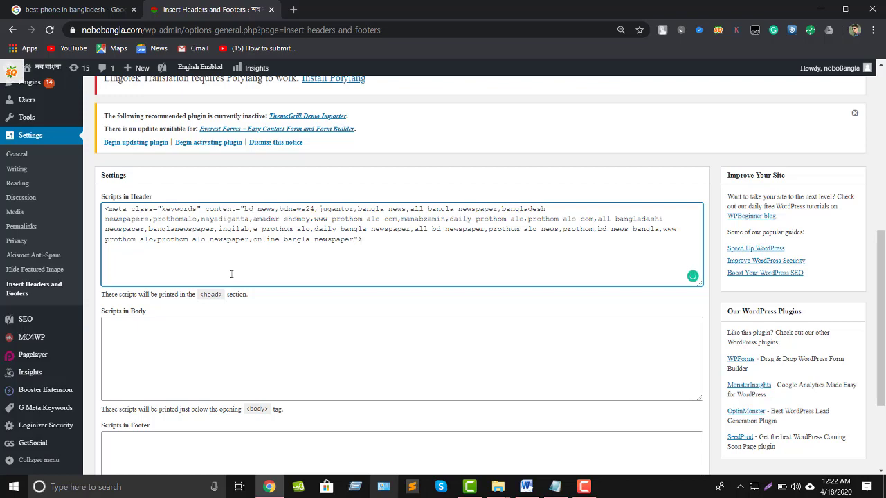
scroll(227, 273, down, 2)
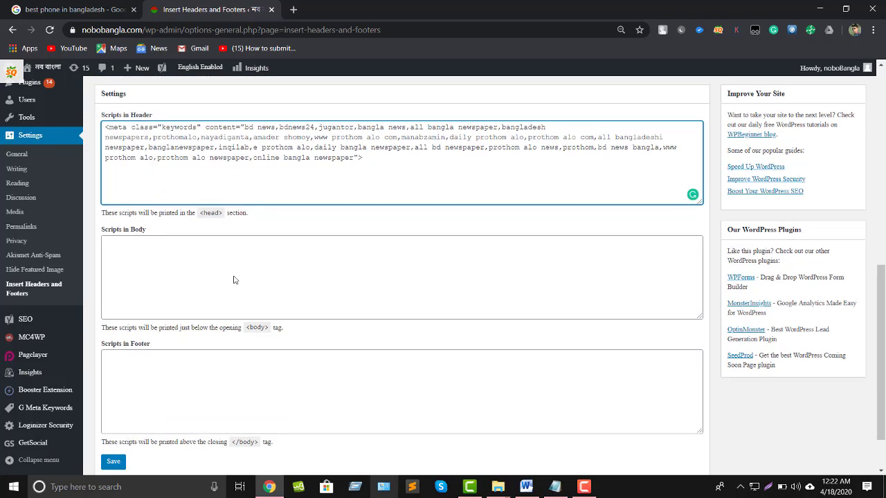
scroll(233, 279, down, 2)
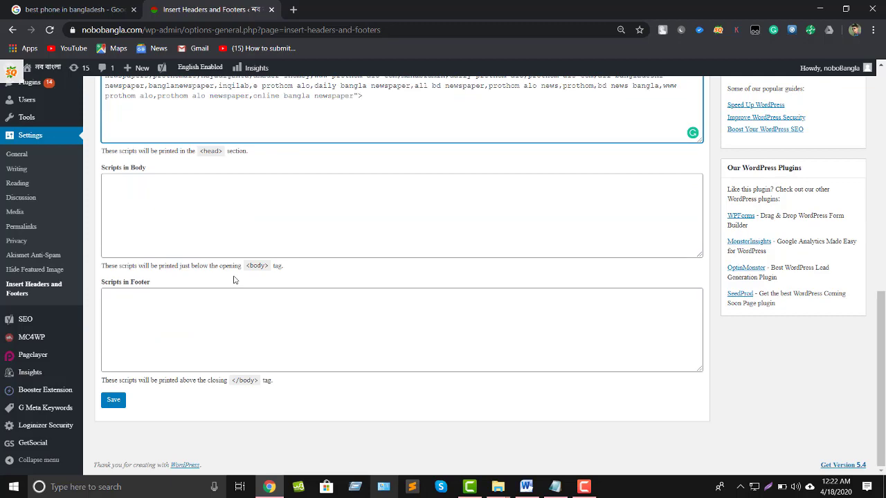
scroll(234, 279, up, 4)
scroll(234, 277, down, 4)
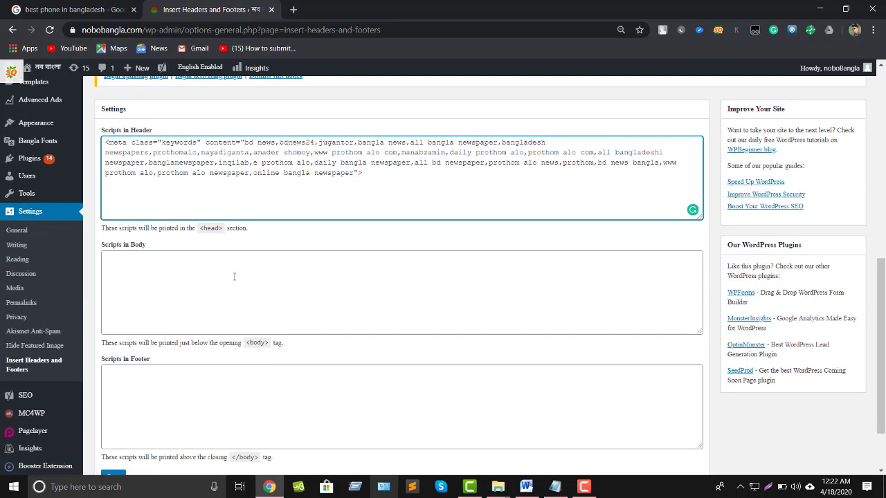
click(197, 319)
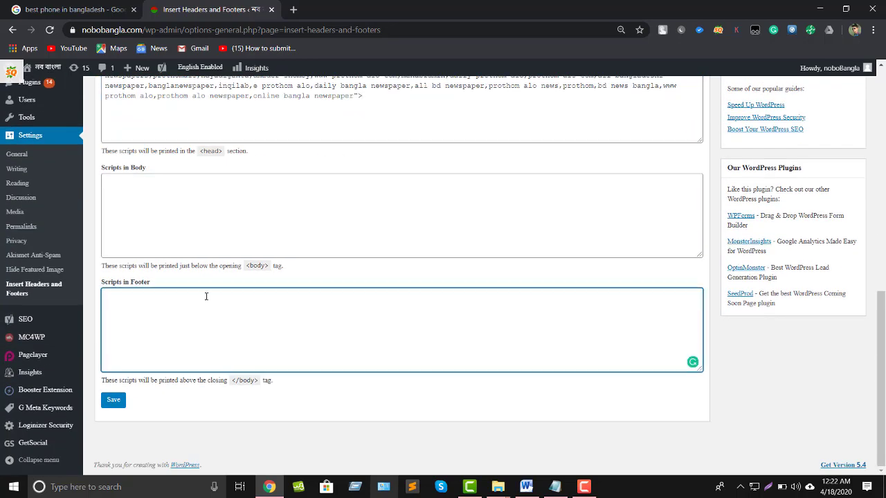
click(201, 217)
scroll(327, 270, up, 4)
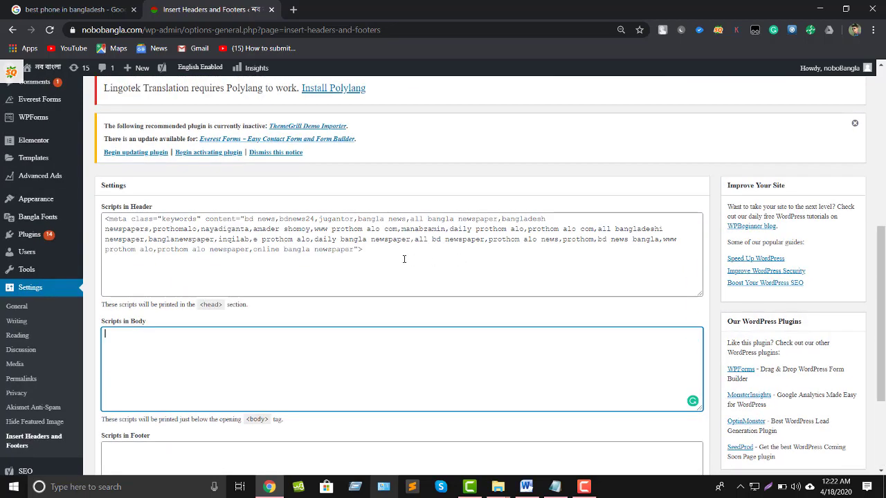
click(378, 257)
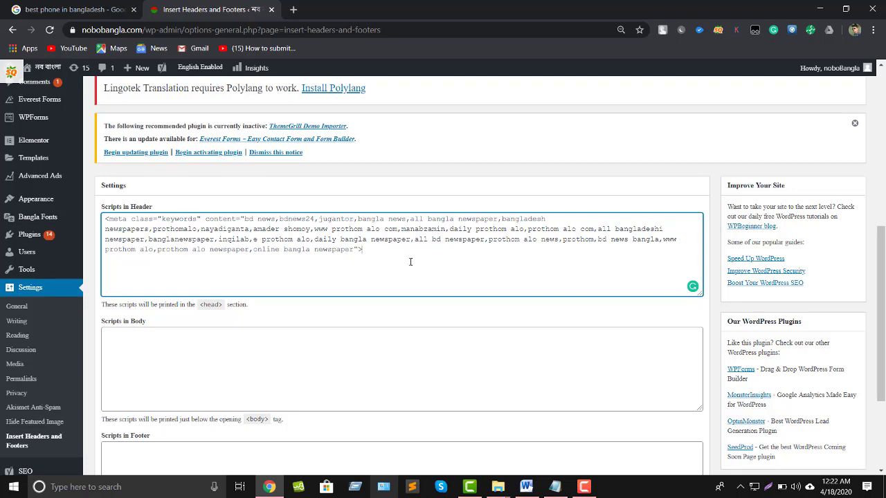
- Save the Insert Headers and Footers settings and review the stored header script
scroll(411, 263, down, 3)
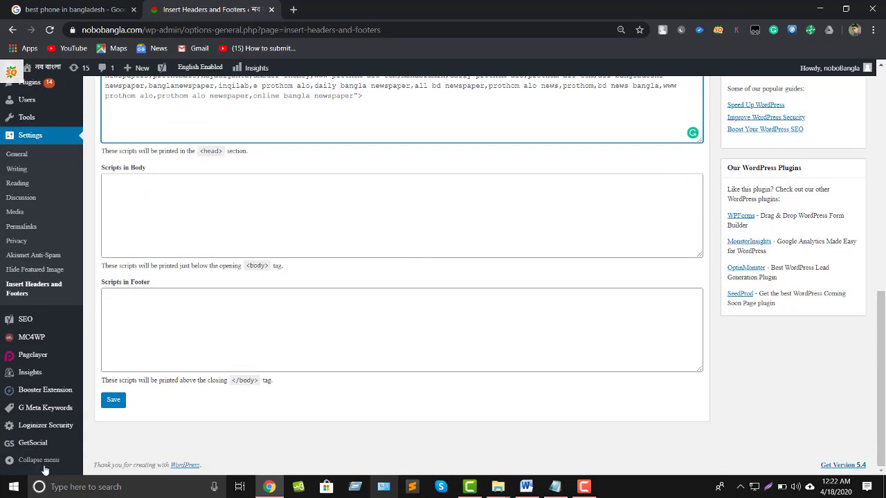
click(114, 402)
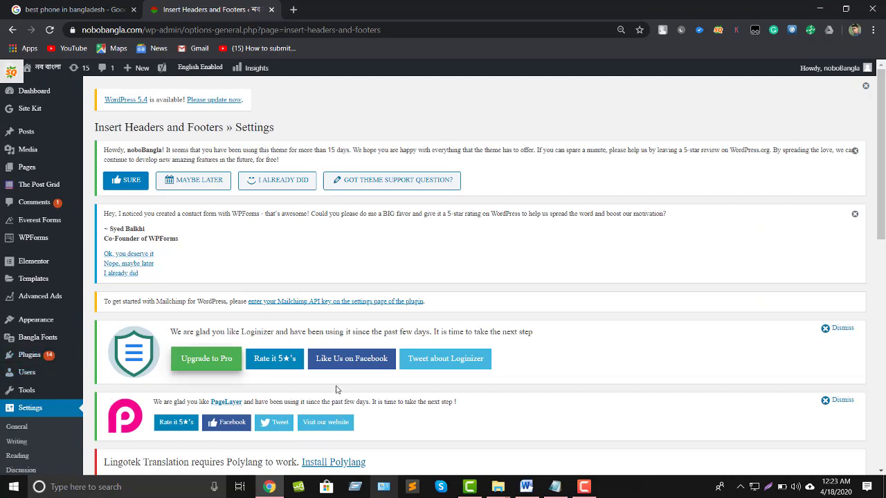
scroll(472, 369, down, 2)
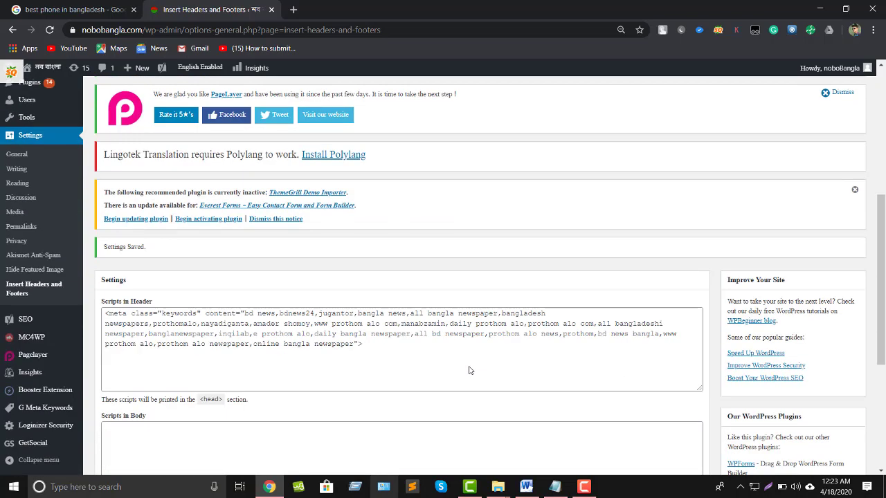
scroll(453, 364, down, 1)
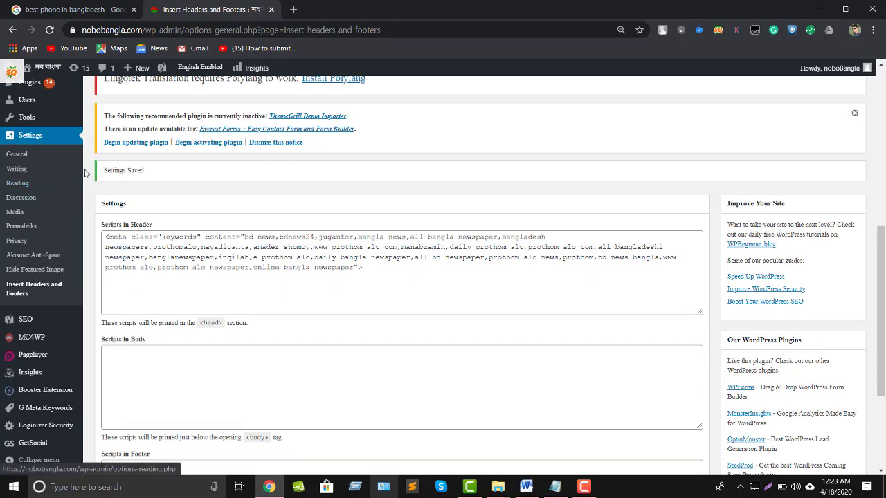
scroll(86, 208, up, 2)
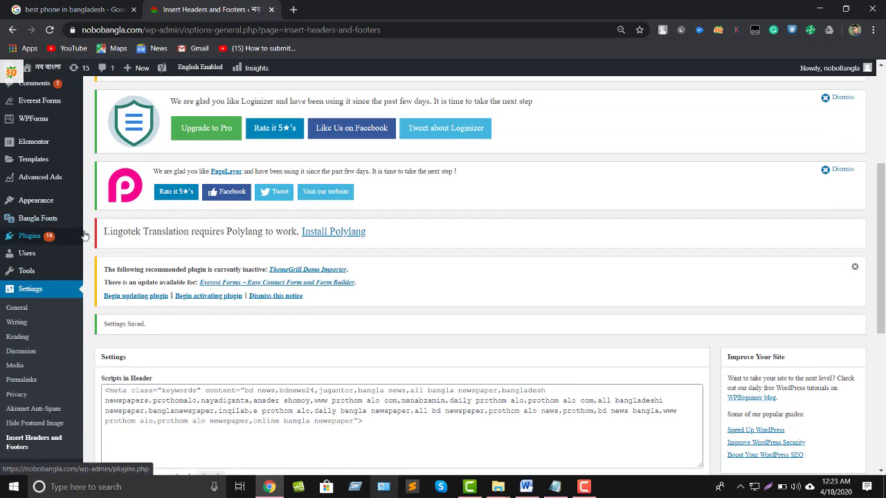
- Open the ColorMag theme's header.php in the theme editor and highlight its whole keywords meta tag
scroll(83, 239, up, 1)
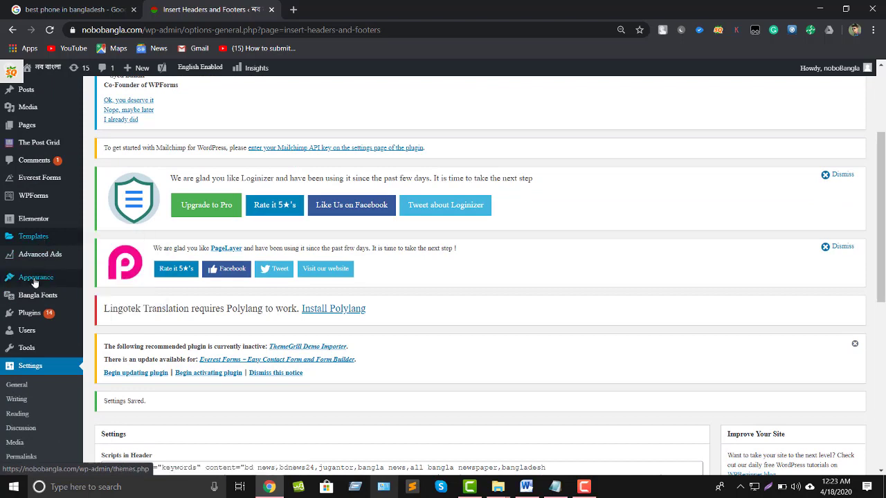
mouse_move(35, 280)
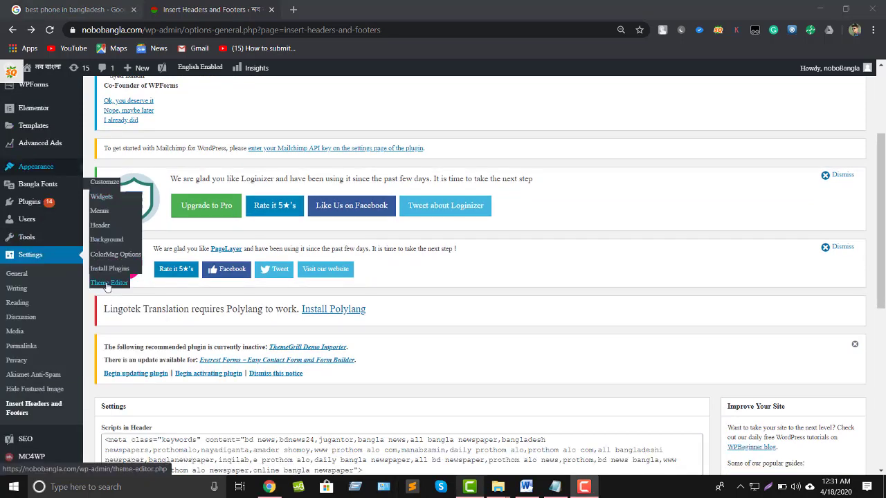
click(107, 283)
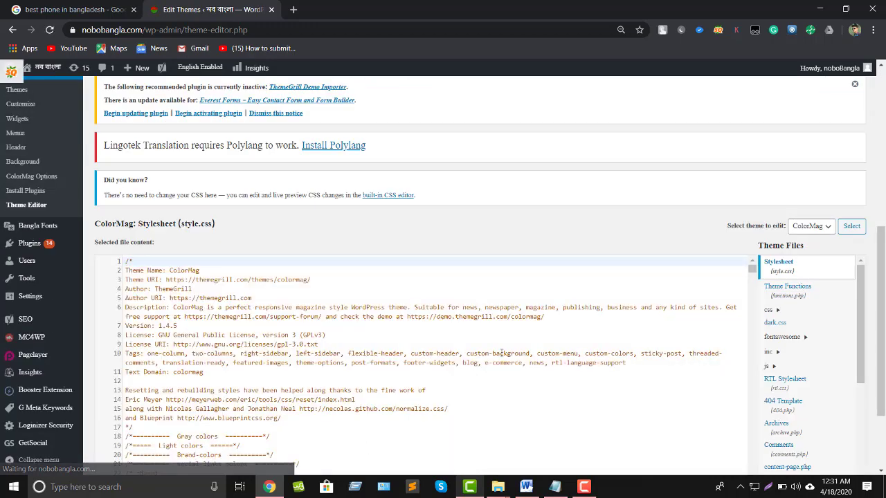
drag(861, 346, 797, 409)
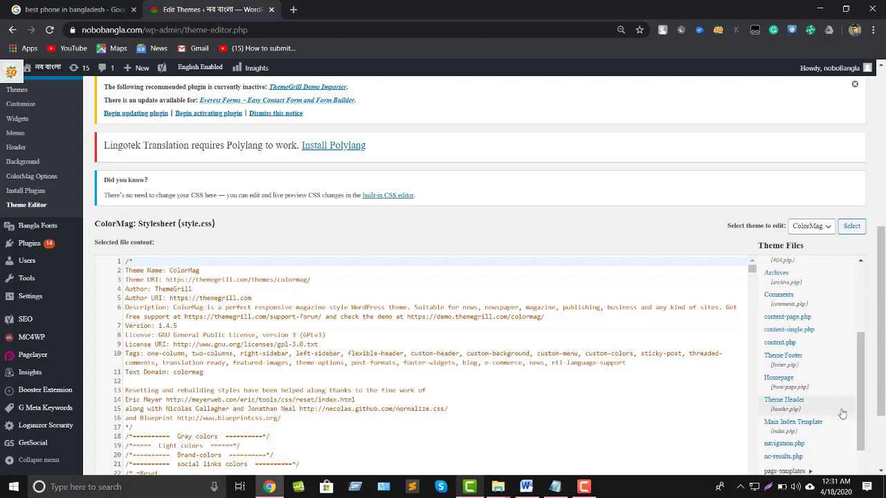
click(789, 407)
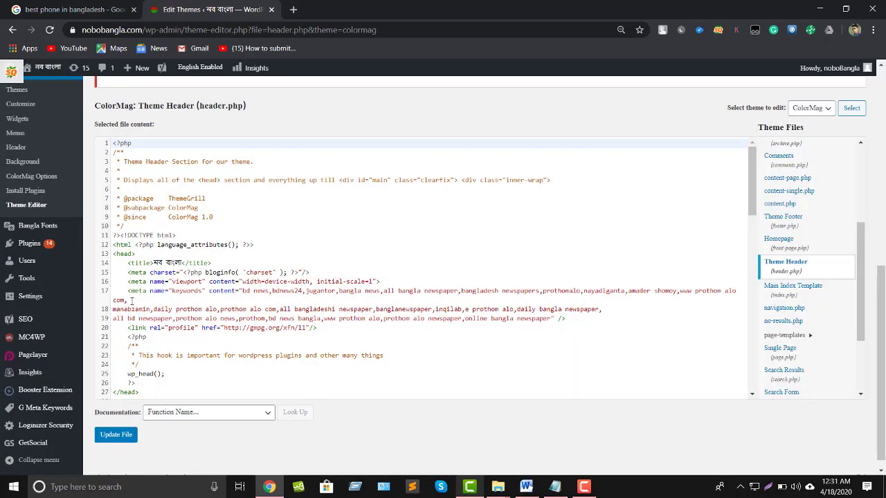
click(126, 293)
drag(126, 293, 571, 321)
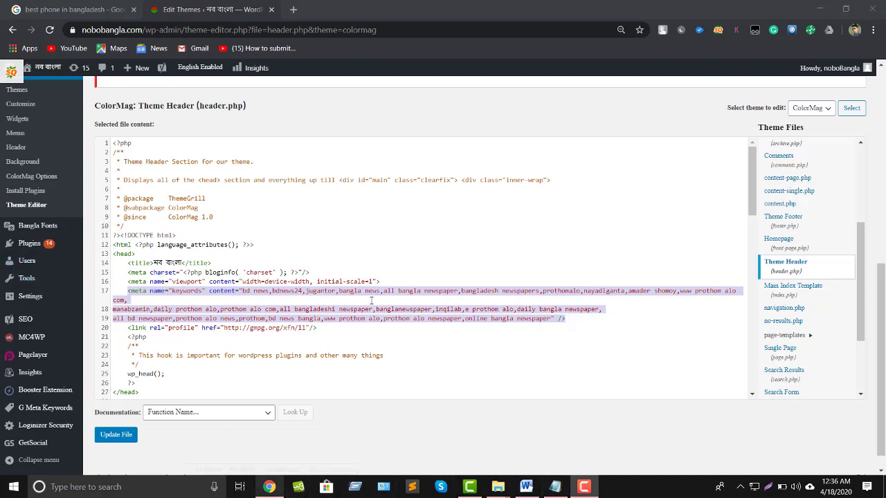
- Search for "G meta keywords" among the plugins available to add and check the G Meta Keywords entry
click(26, 243)
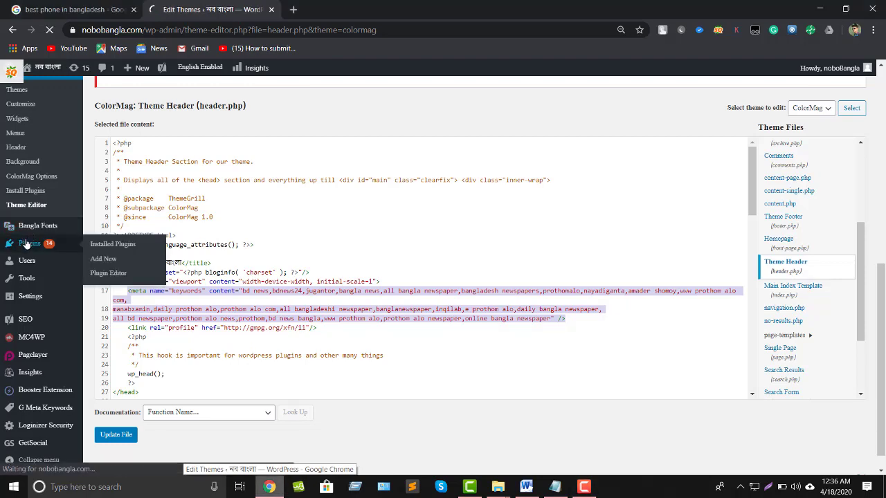
click(125, 264)
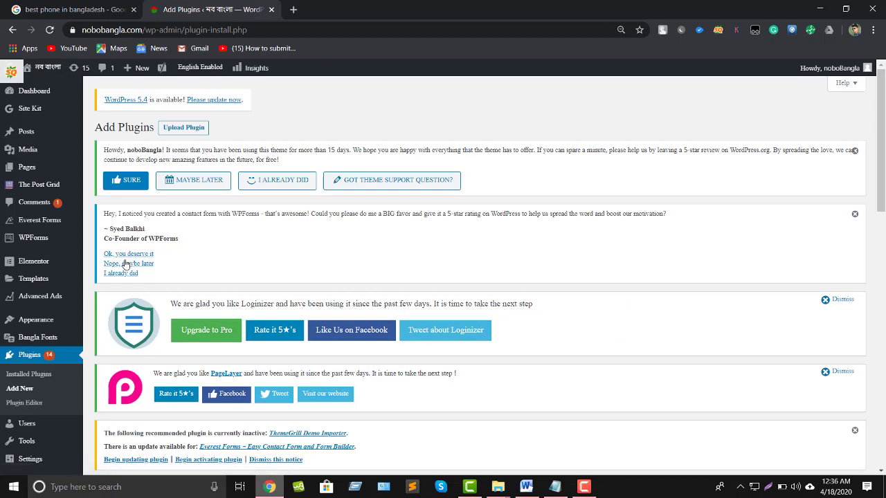
scroll(564, 360, down, 5)
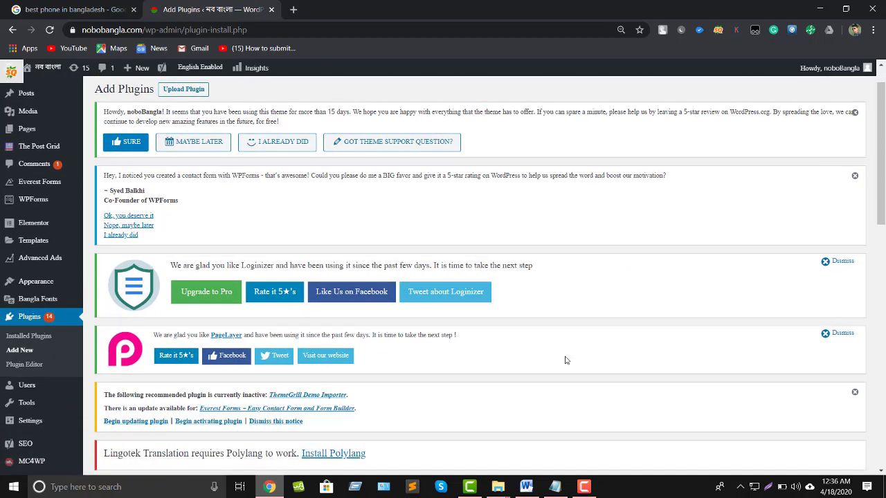
click(750, 229)
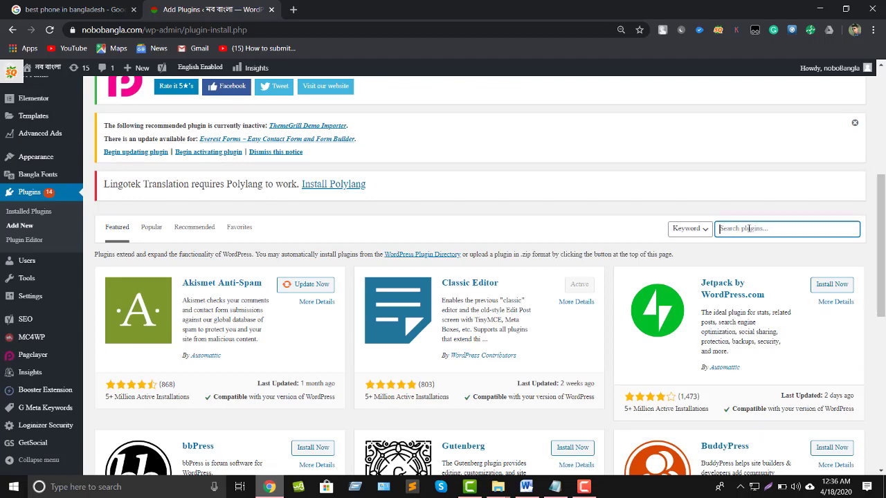
text(G meta keywords)
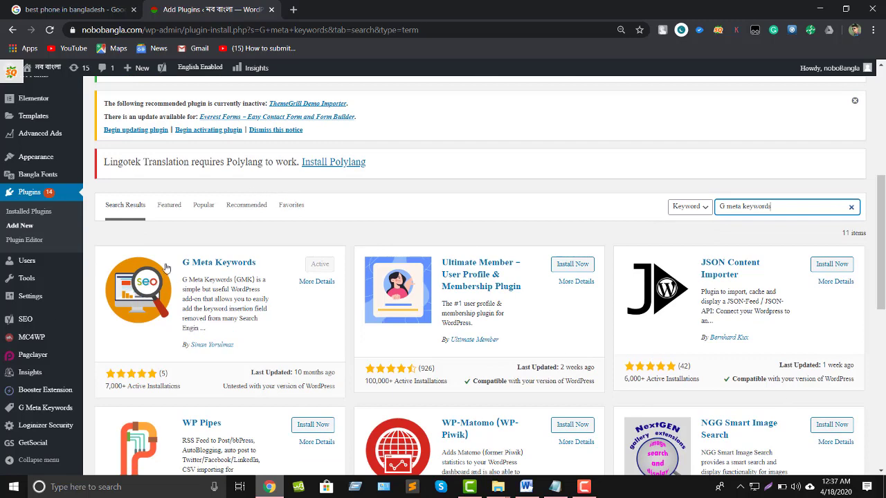
scroll(165, 269, down, 1)
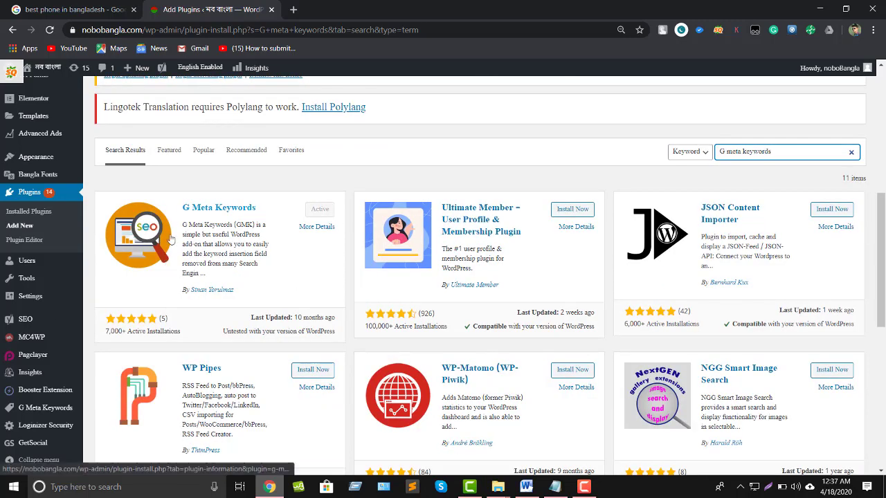
double_click(166, 205)
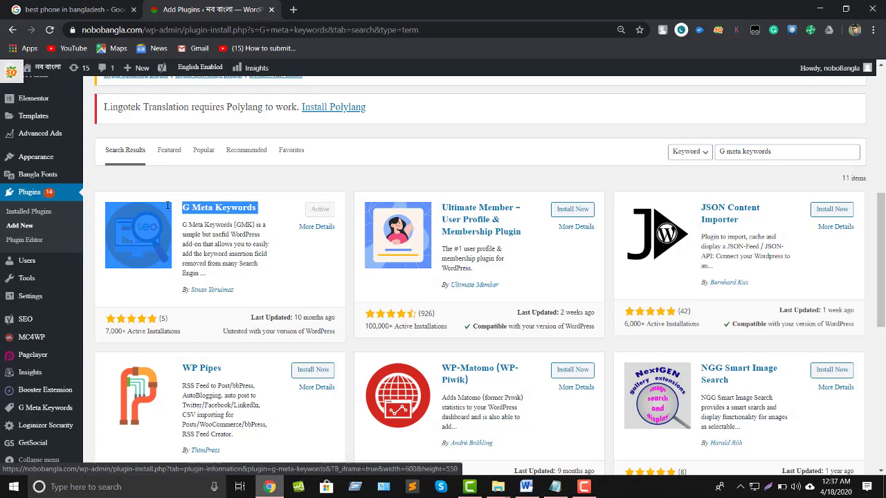
click(270, 221)
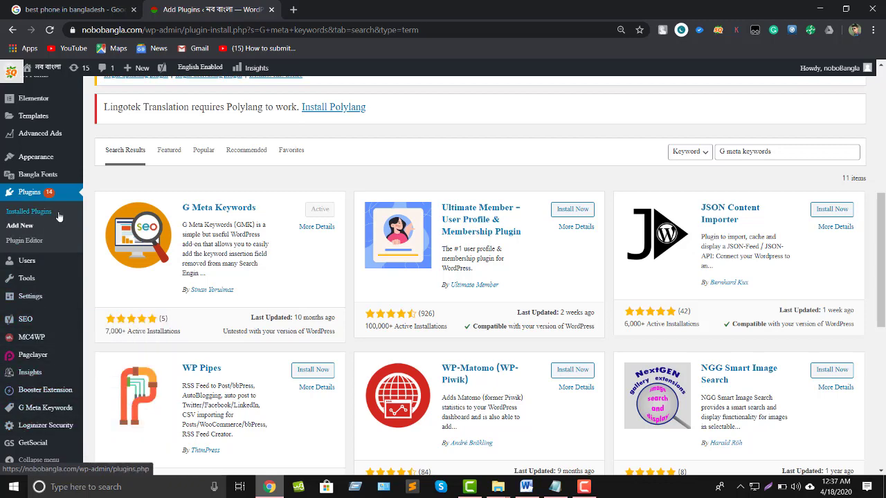
- Start a new post and go to its G Meta Keywords box below the Yoast SEO section
scroll(41, 208, up, 2)
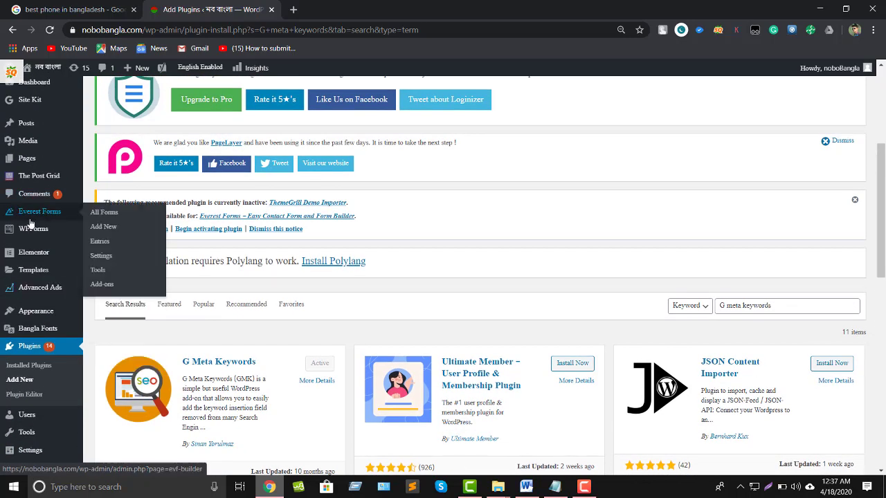
scroll(30, 223, up, 1)
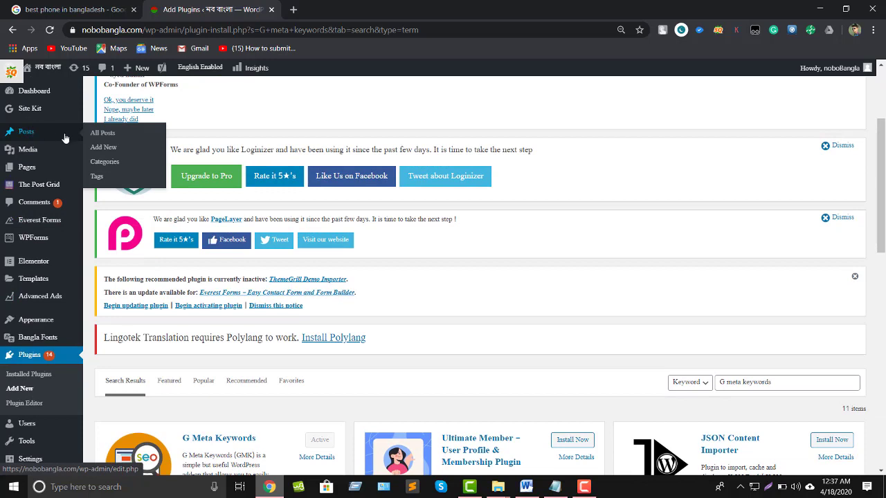
click(104, 151)
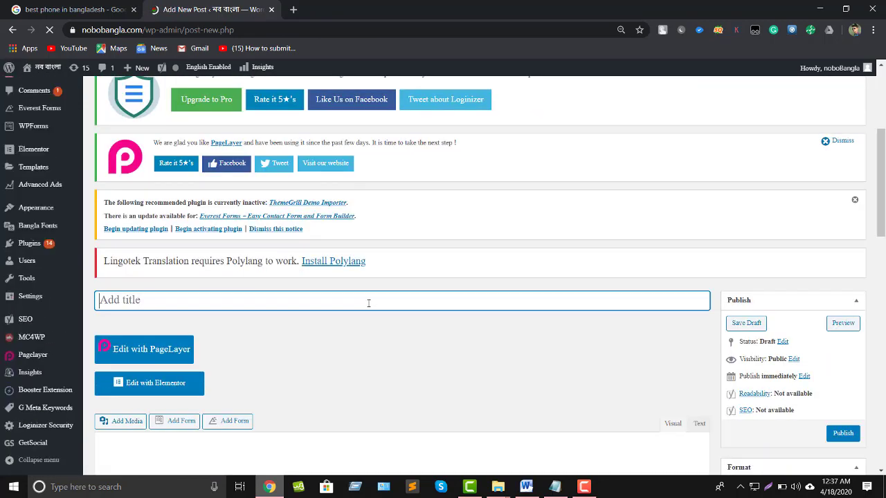
scroll(368, 303, down, 10)
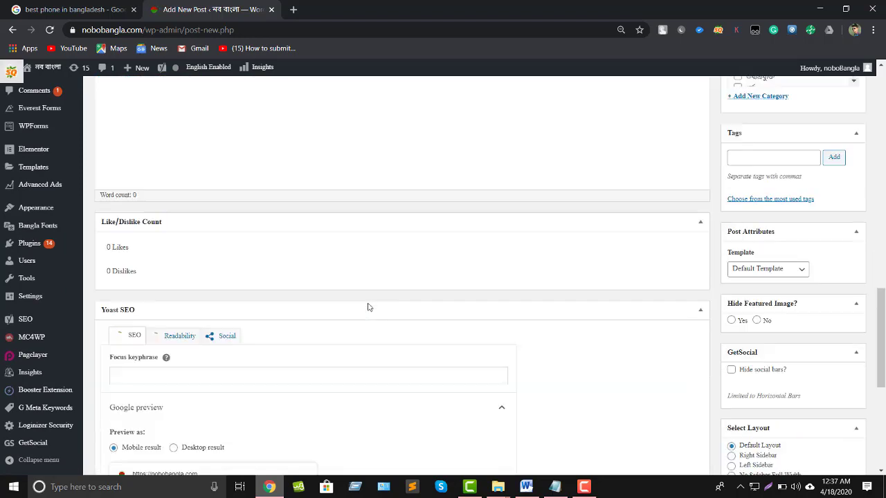
scroll(368, 308, down, 5)
scroll(368, 308, up, 2)
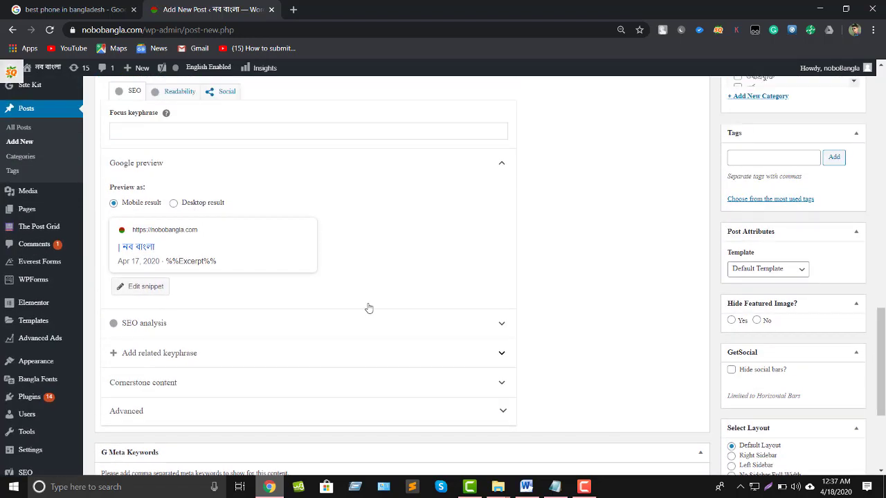
scroll(369, 307, down, 2)
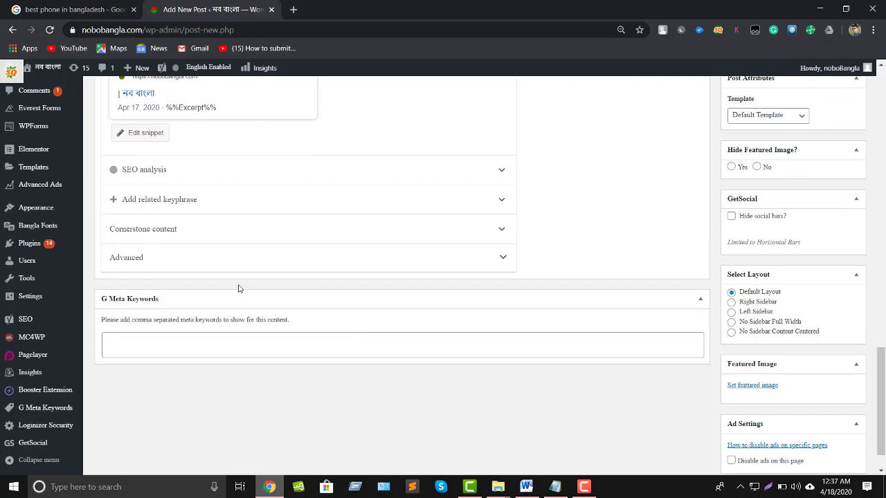
- Fill the post's G Meta Keywords box with the comma-separated list starting "bd news,bdnews24,jugantor,bangla news" and check its first keyword
click(136, 343)
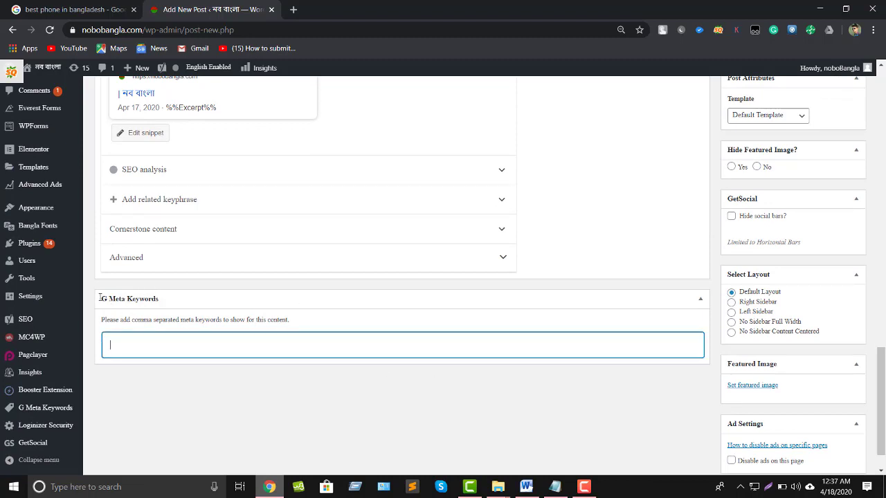
key(Down)
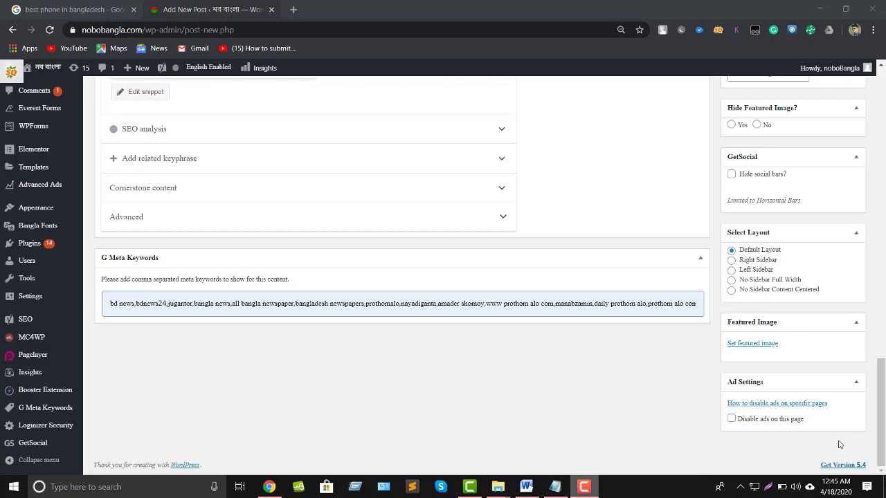
click(135, 307)
key(ctrl+shift+Left)
key(ctrl+shift+Left)
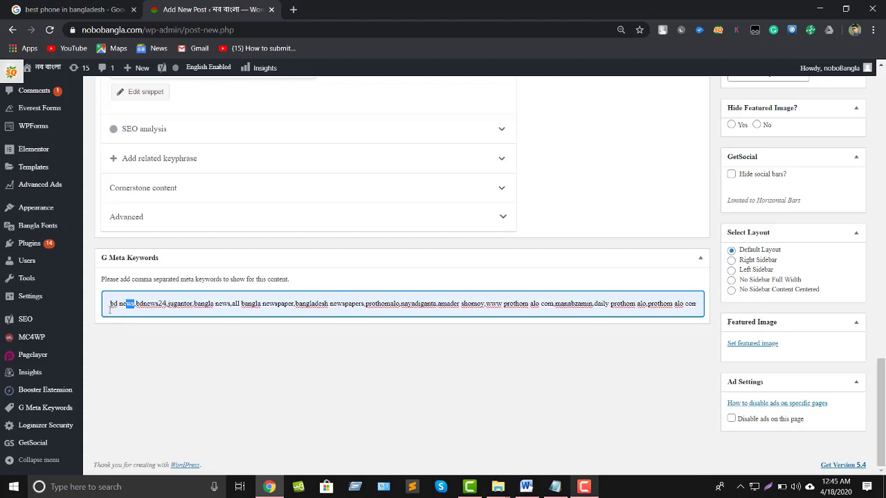
click(135, 306)
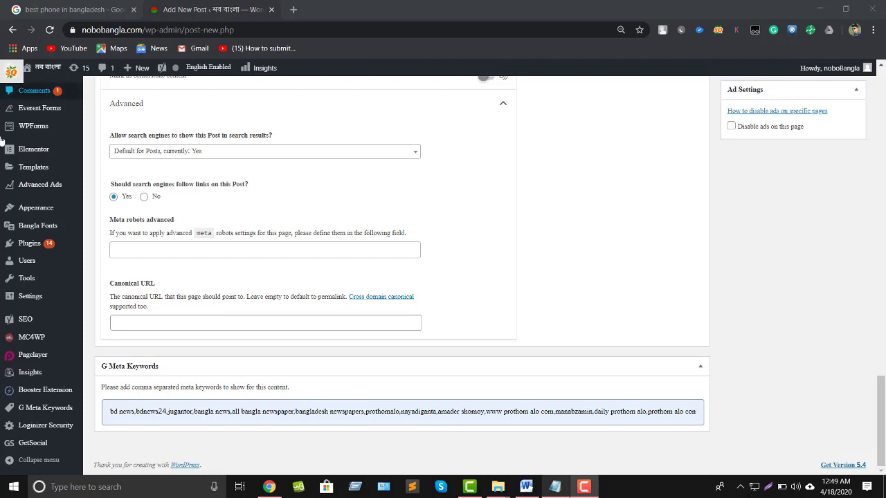
- Open the Content Types settings in Yoast SEO's Search Appearance
click(26, 321)
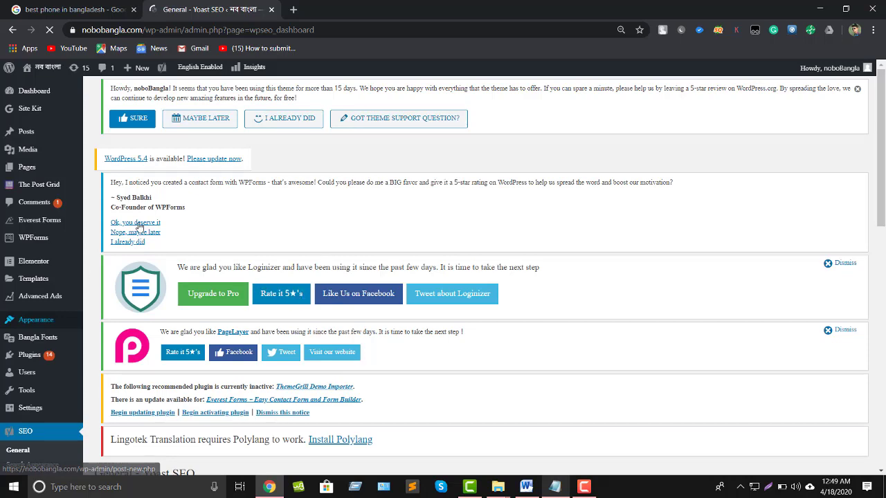
scroll(87, 308, down, 10)
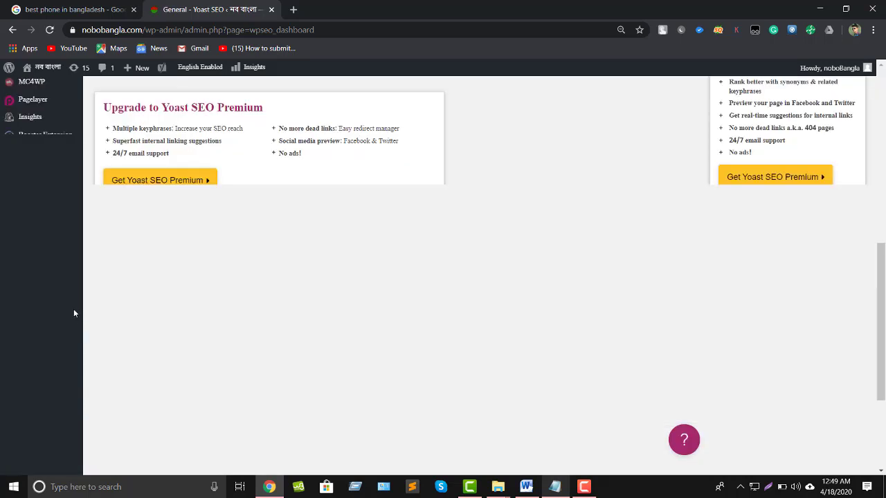
scroll(74, 308, up, 5)
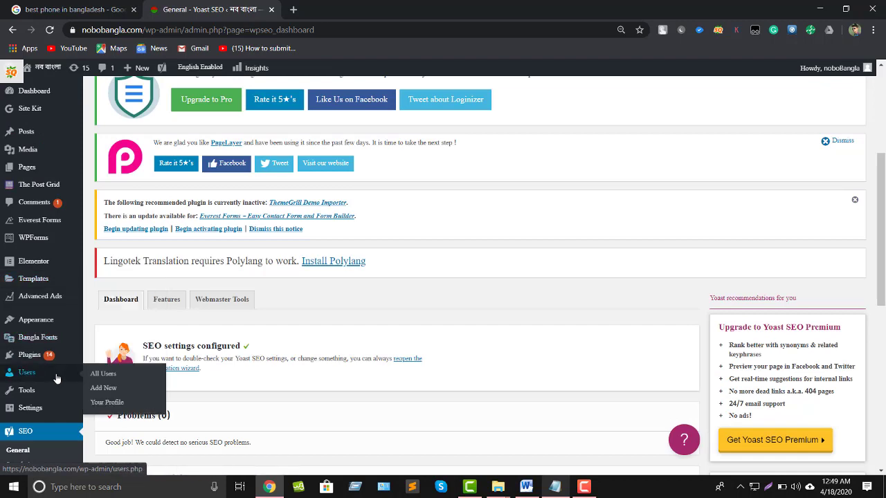
scroll(57, 377, down, 1)
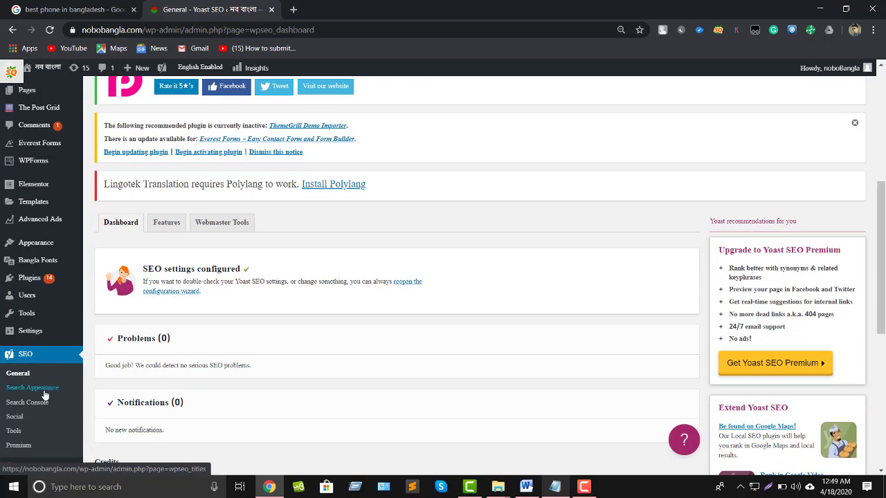
click(45, 395)
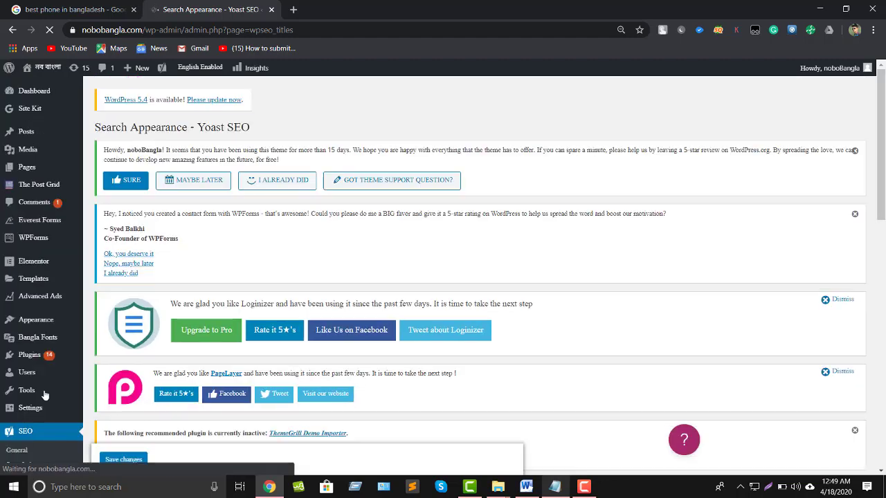
scroll(45, 394, down, 1)
scroll(41, 394, down, 1)
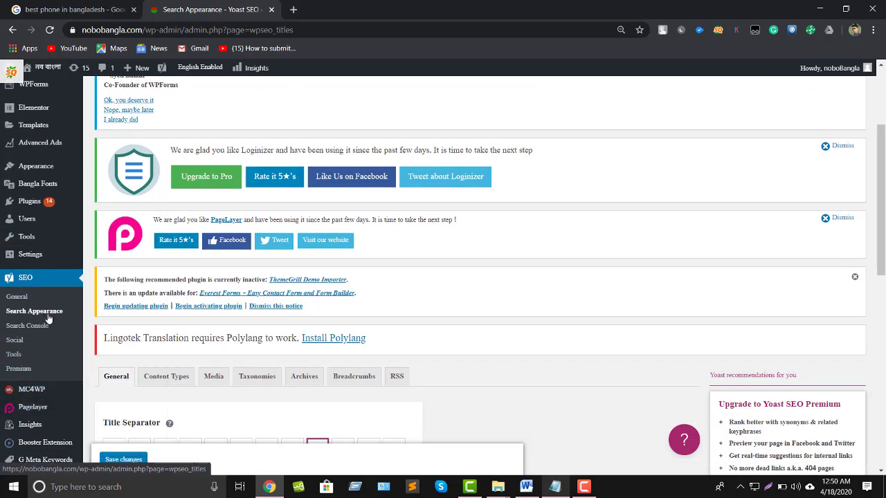
scroll(128, 362, down, 1)
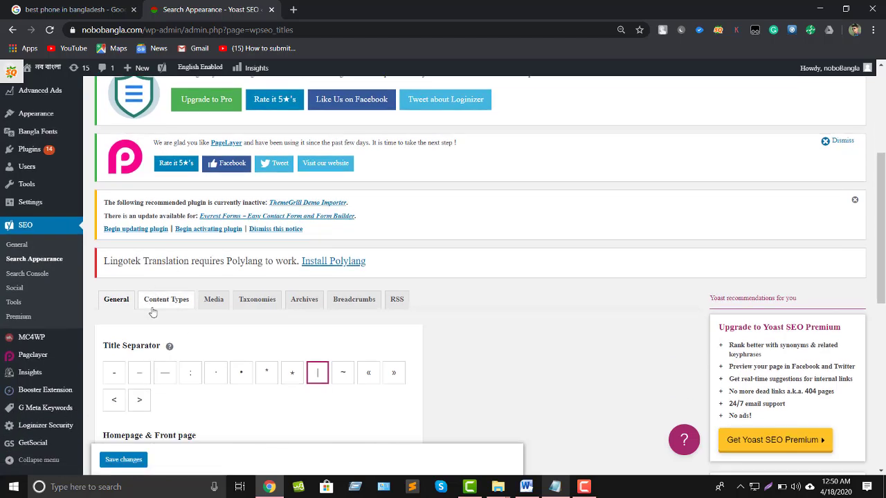
click(158, 303)
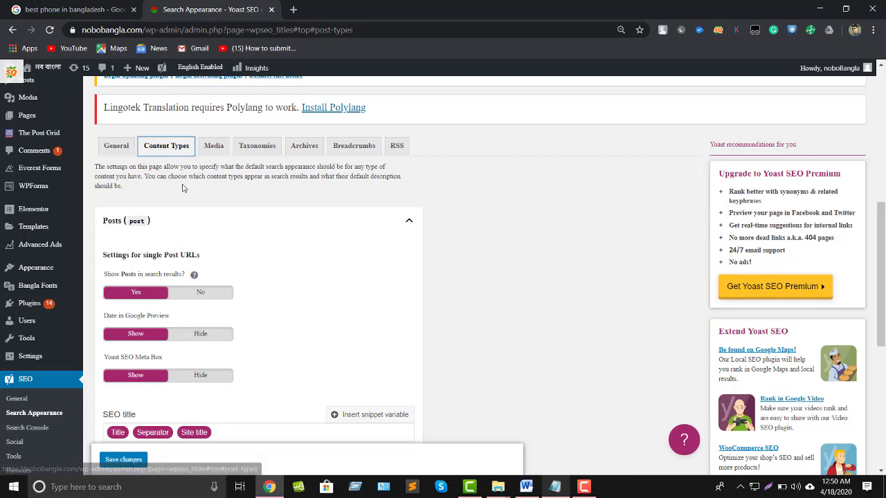
- Switch the Yoast SEO Meta Box for single posts to Hide and back to Show
scroll(215, 297, down, 2)
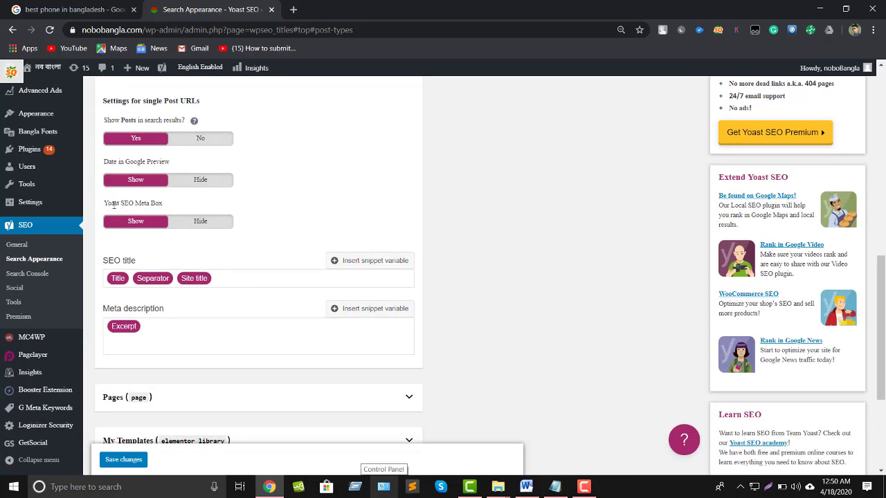
drag(111, 203, 151, 201)
click(185, 209)
click(173, 222)
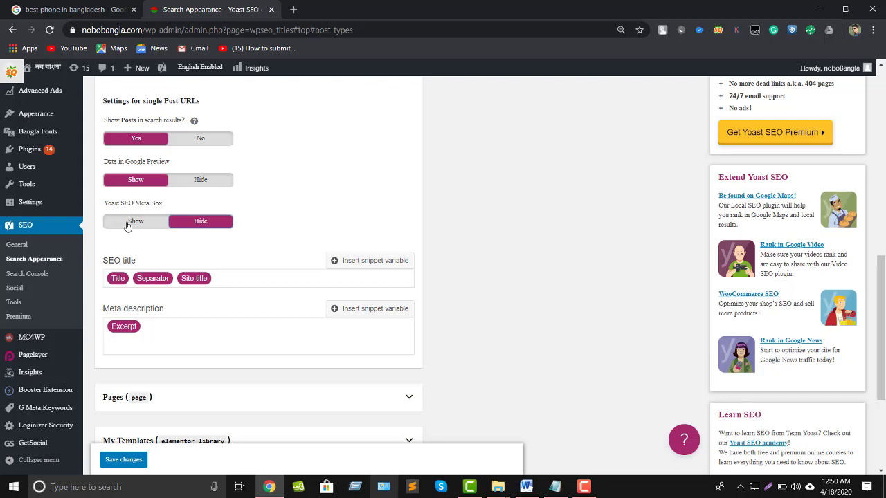
click(128, 225)
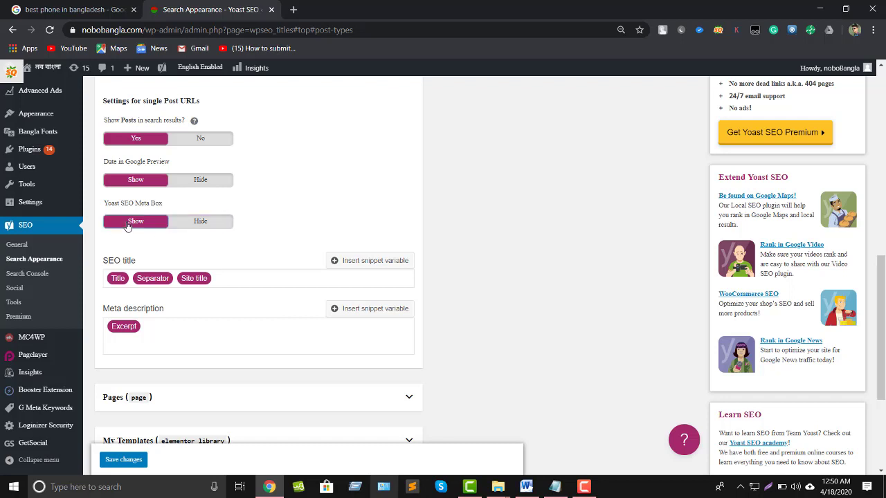
- Remove the Excerpt variable from the Meta description template for single posts
click(169, 328)
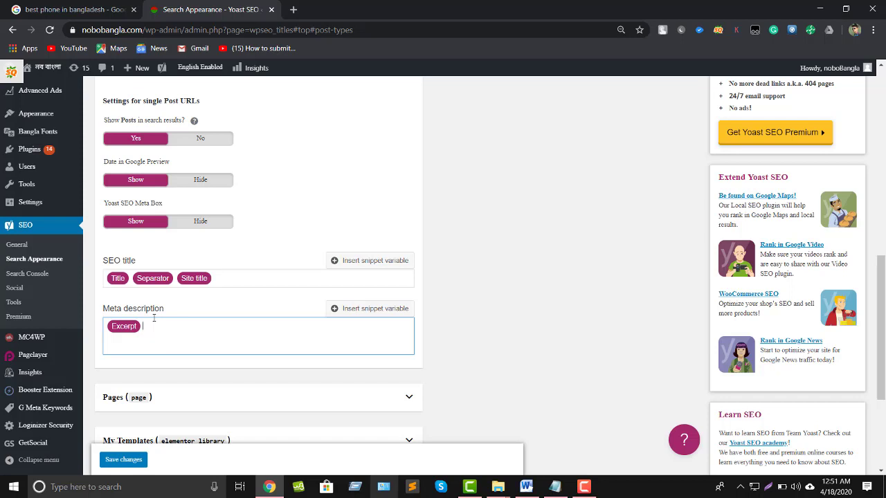
key(BackSpace)
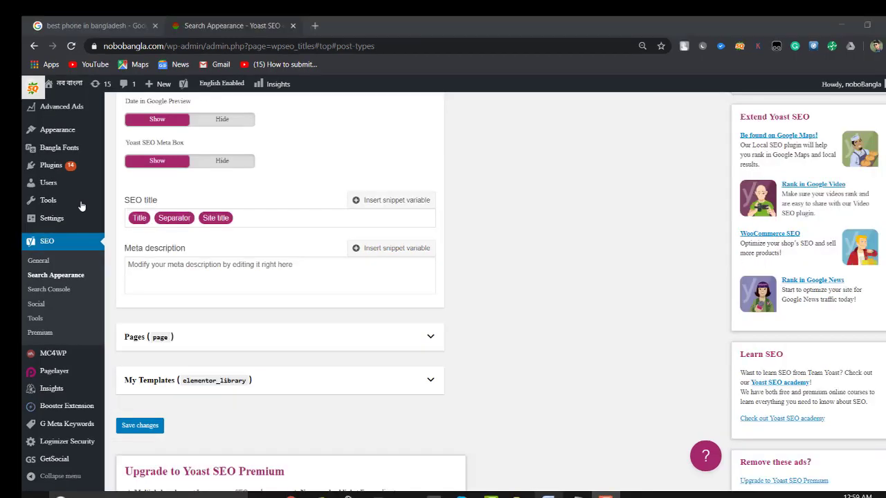
- Start another new post and go to its Yoast SEO section
scroll(59, 200, up, 2)
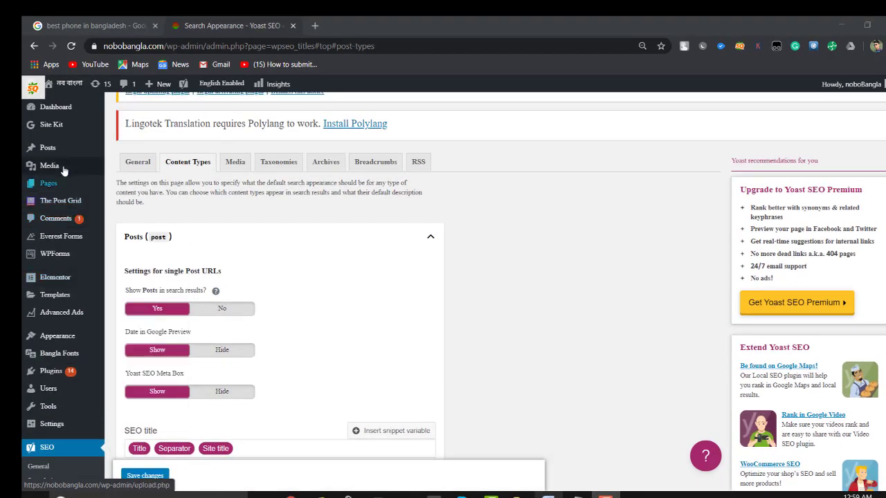
mouse_move(69, 185)
scroll(70, 185, up, 3)
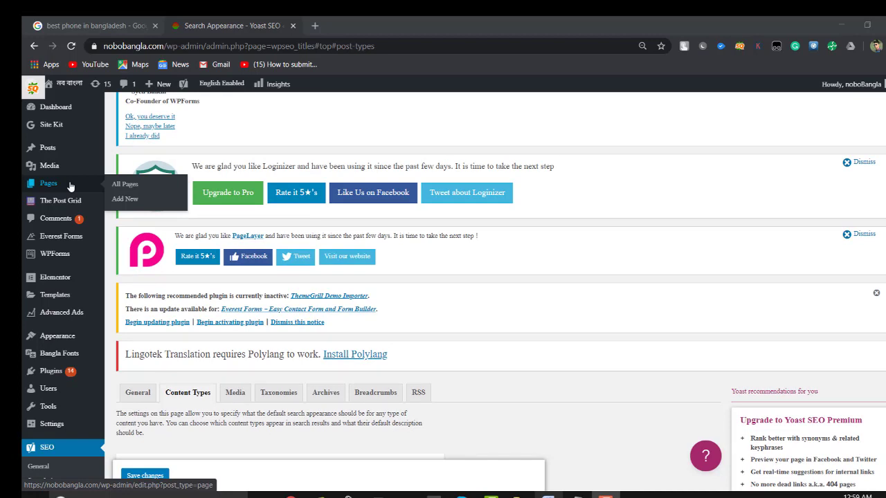
mouse_move(73, 152)
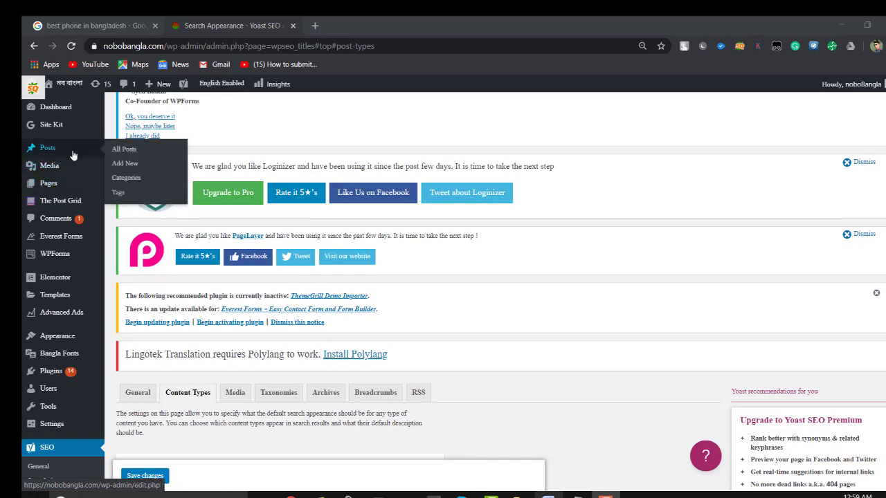
click(124, 163)
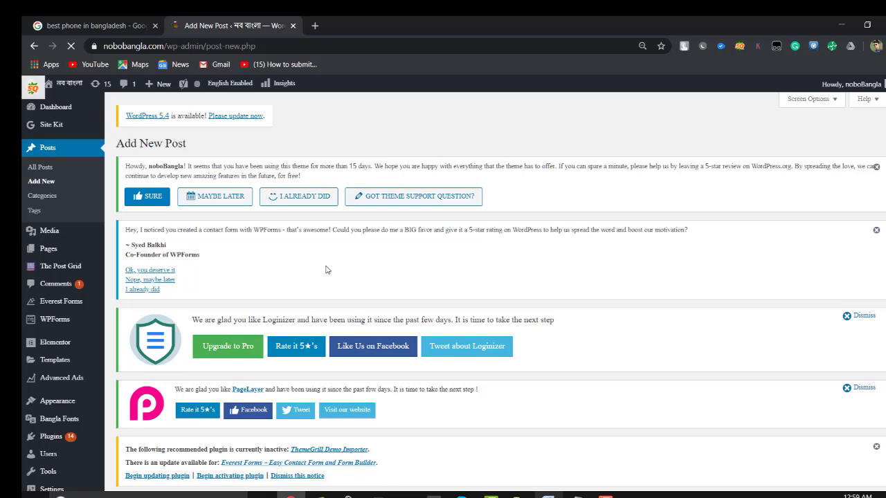
scroll(354, 277, down, 2)
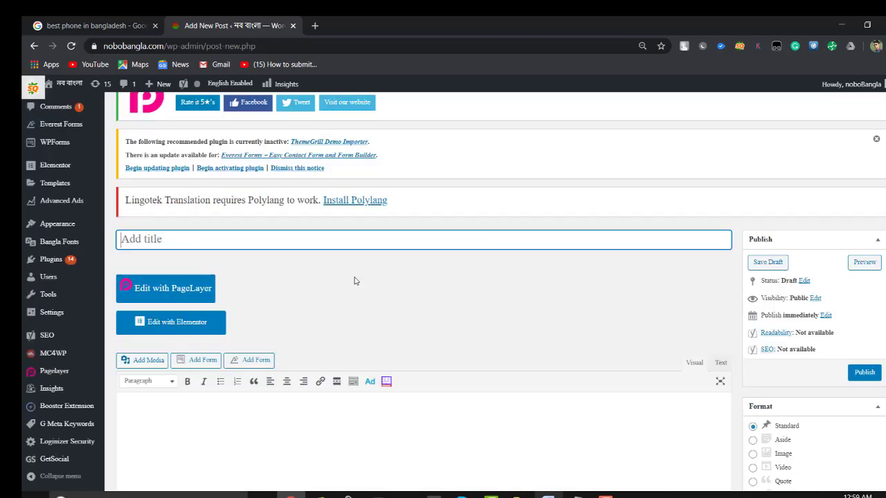
scroll(355, 281, down, 3)
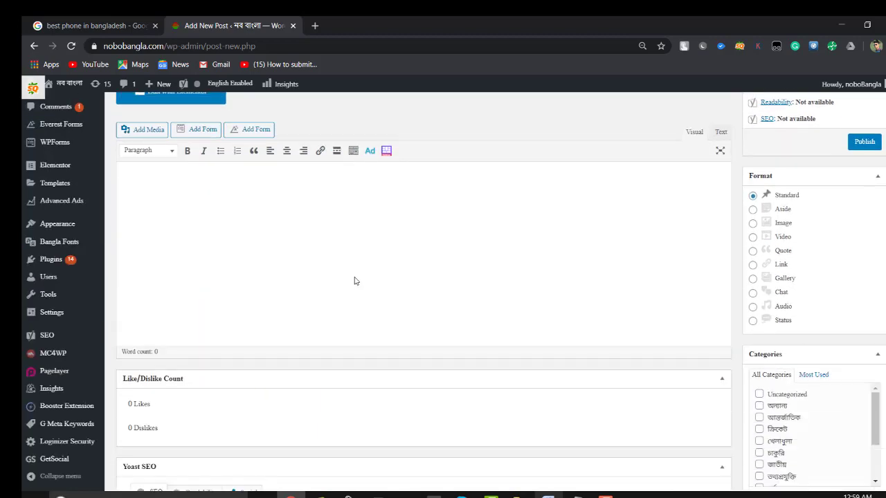
scroll(354, 281, down, 3)
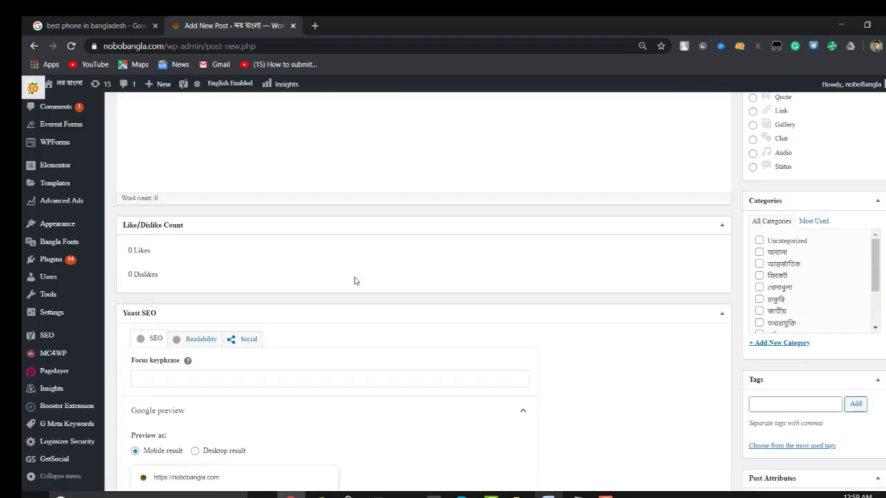
scroll(354, 280, down, 2)
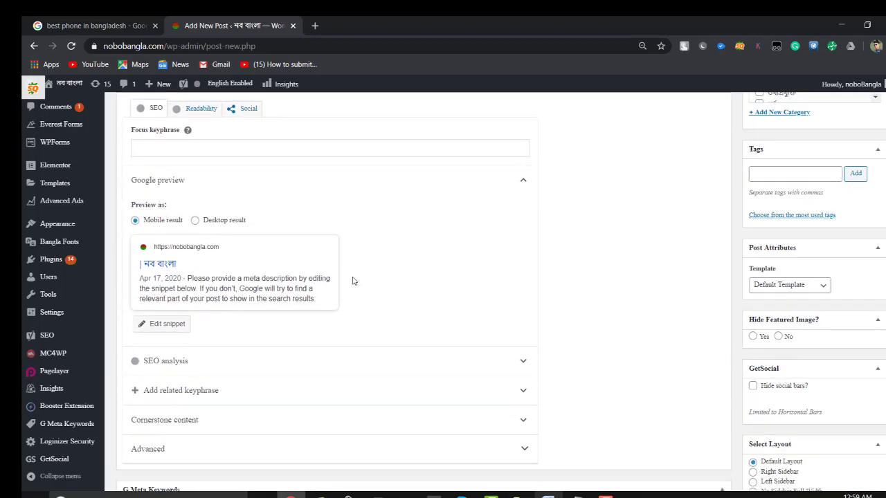
- Open the Google preview's snippet editor in the post's Yoast SEO section and activate its empty Meta description for editing
scroll(293, 270, up, 3)
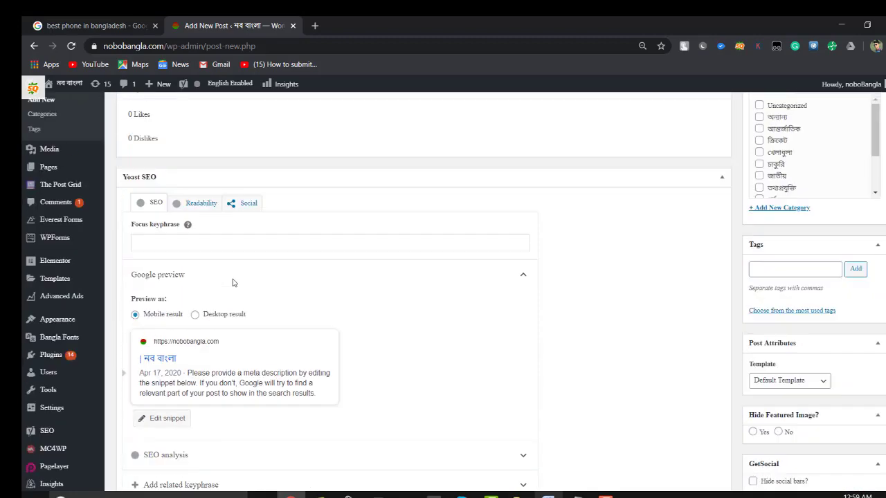
scroll(293, 270, up, 2)
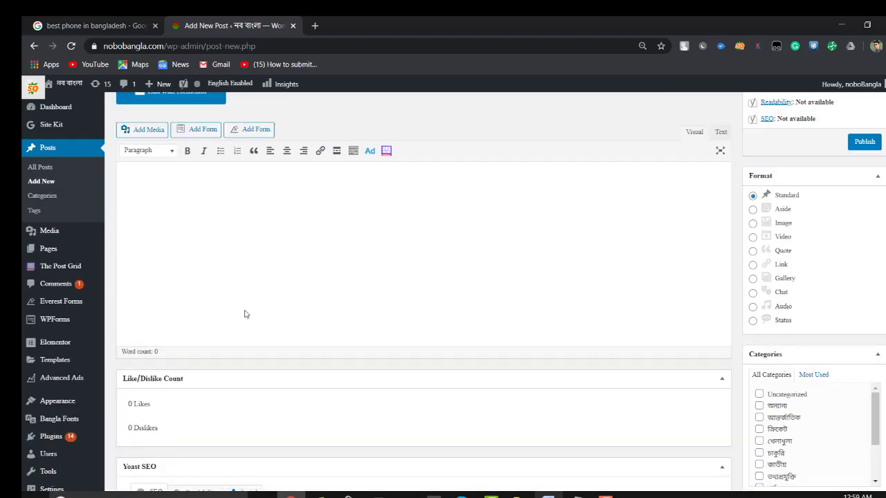
scroll(262, 308, down, 4)
scroll(252, 211, up, 1)
scroll(252, 211, up, 4)
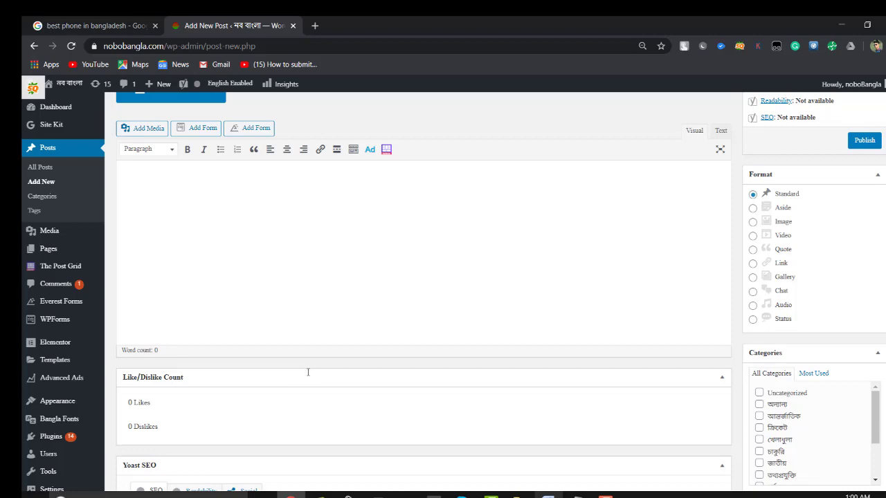
scroll(308, 372, down, 6)
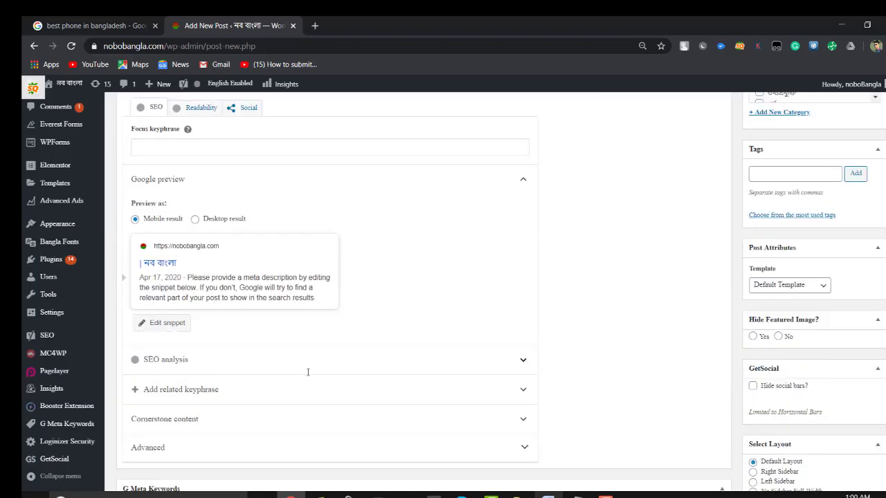
scroll(306, 373, up, 2)
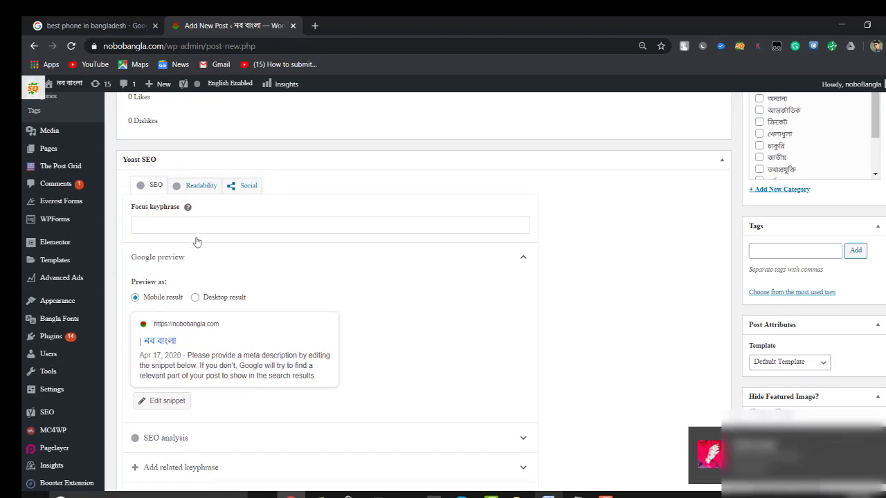
click(164, 404)
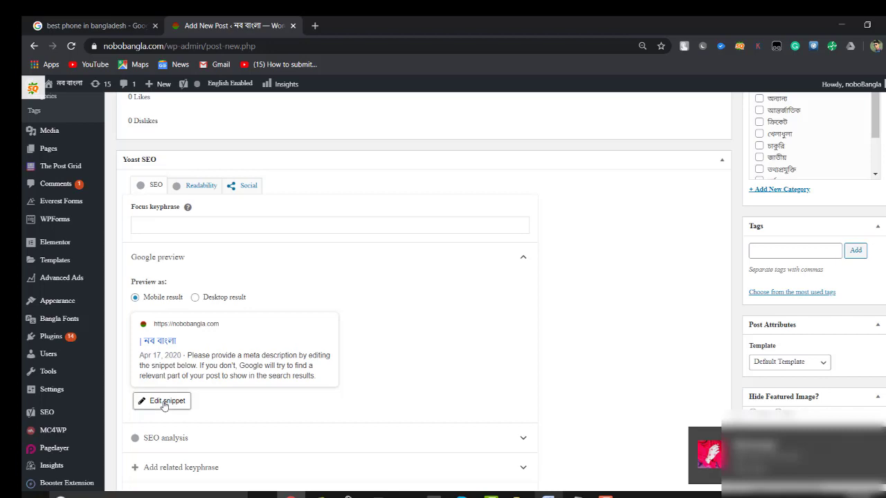
scroll(239, 385, down, 2)
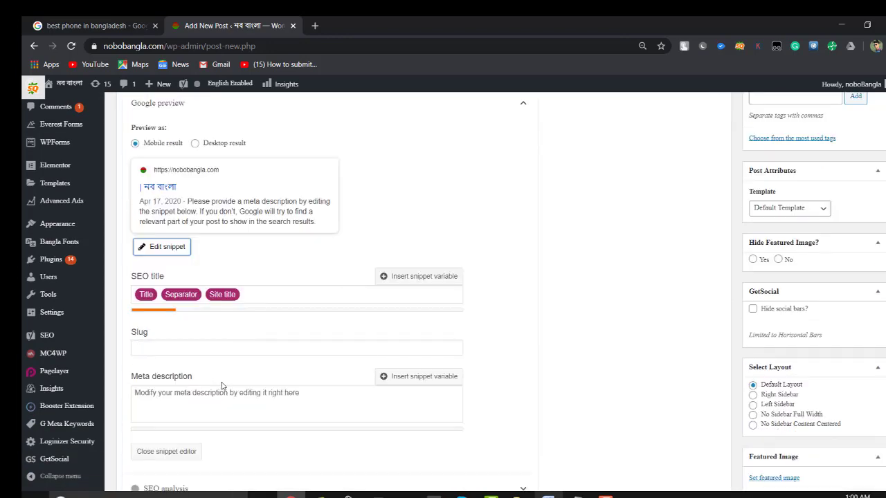
click(180, 407)
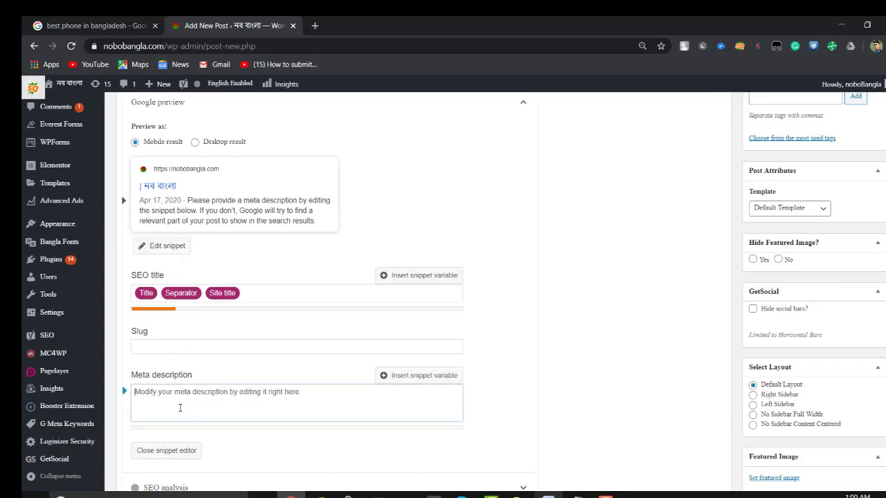